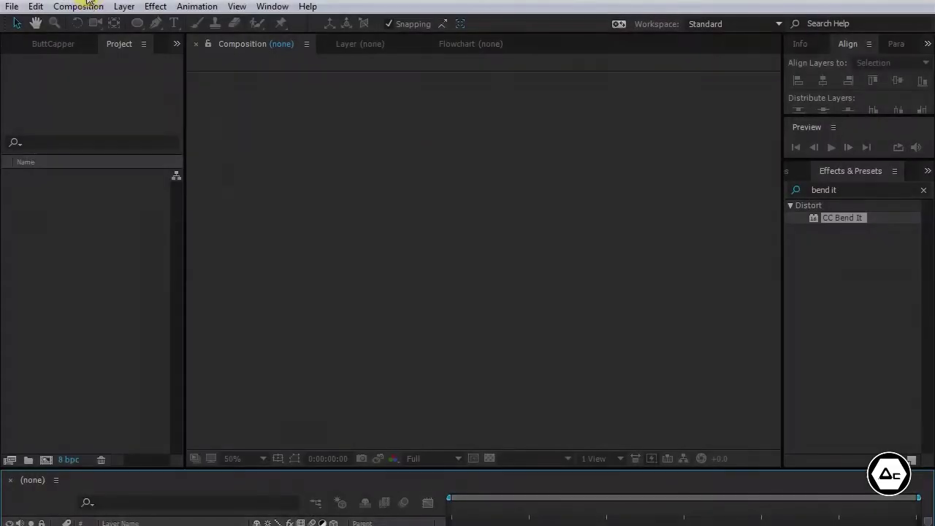
Create a 1280 x 720 px composition named Main Comp Ice cream at 30 fps with a 6-second duration
click(80, 6)
click(91, 20)
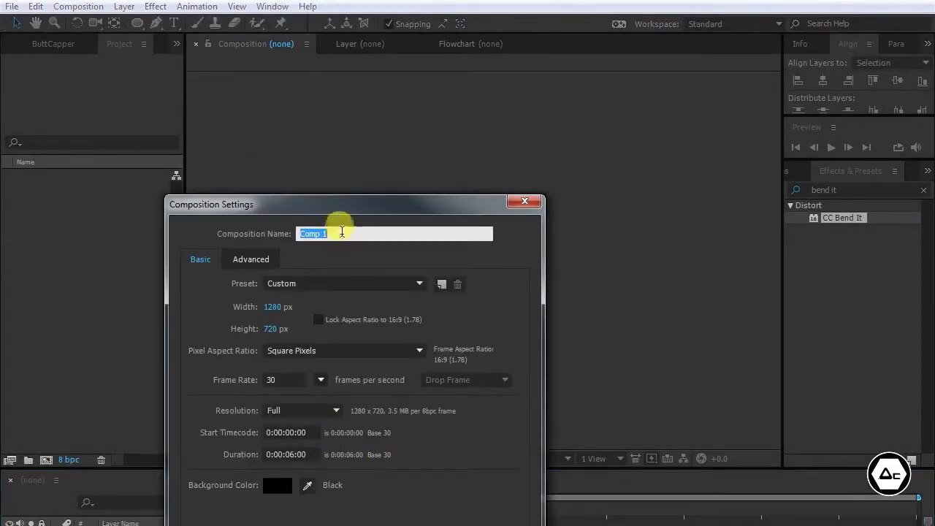
click(286, 310)
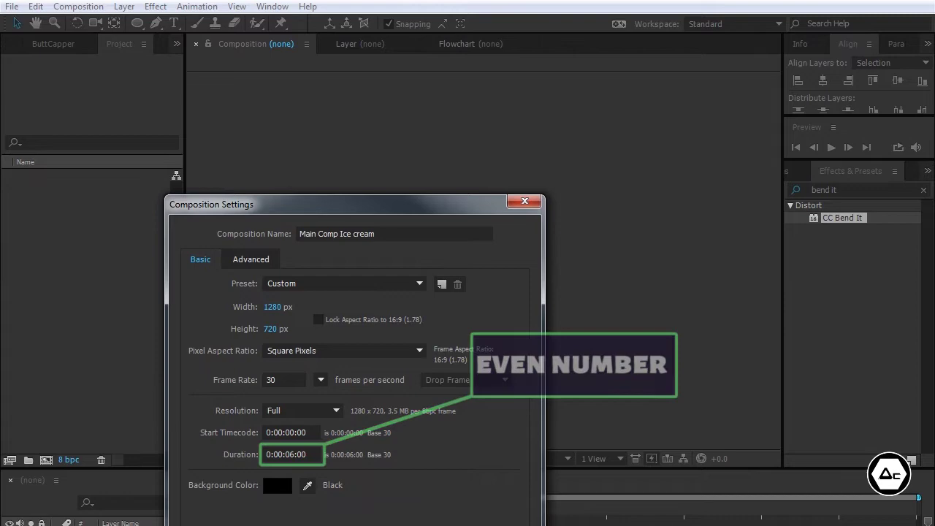
click(418, 503)
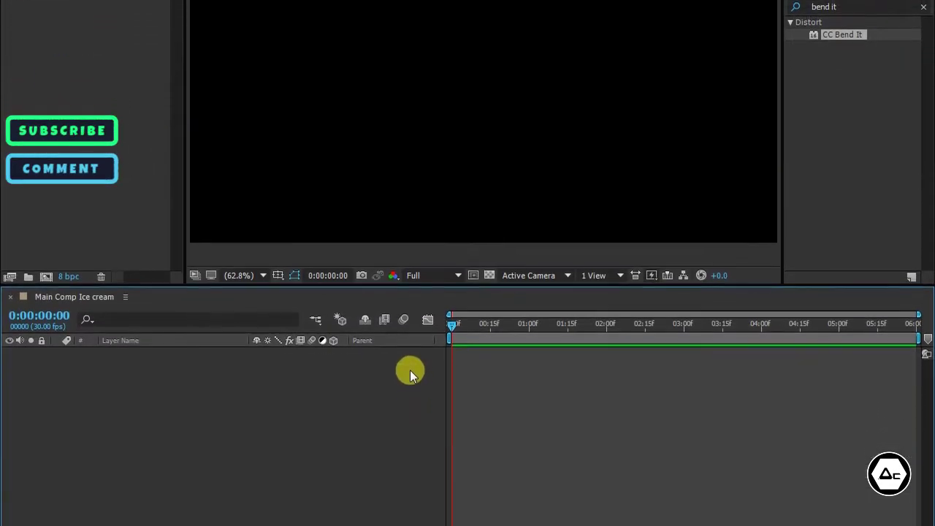
Add a 1280 x 720 px solid named Background in colour 3A3F58 and lock its layer
key(ctrl+y)
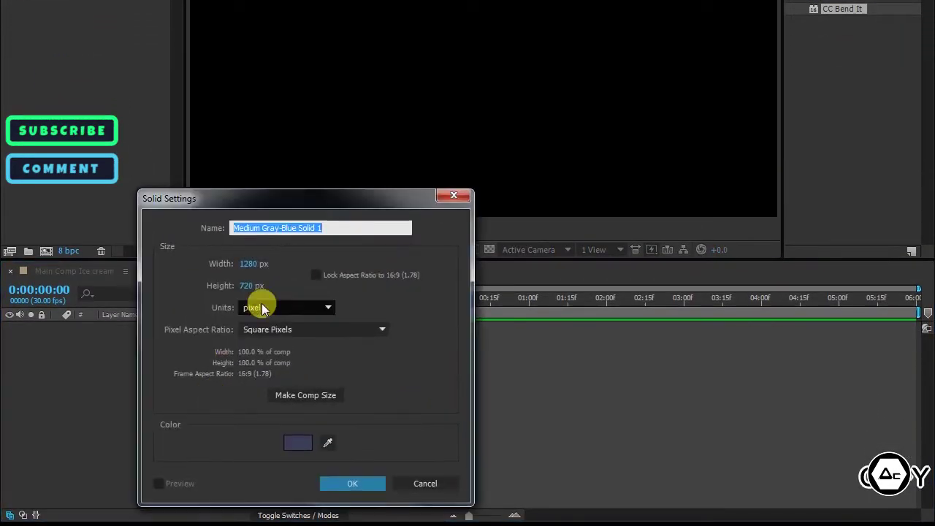
text(Background)
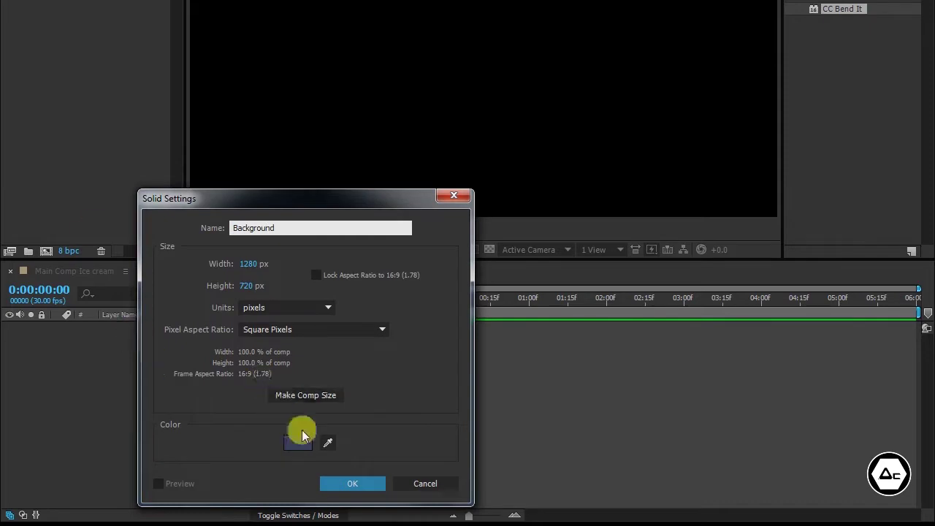
click(301, 441)
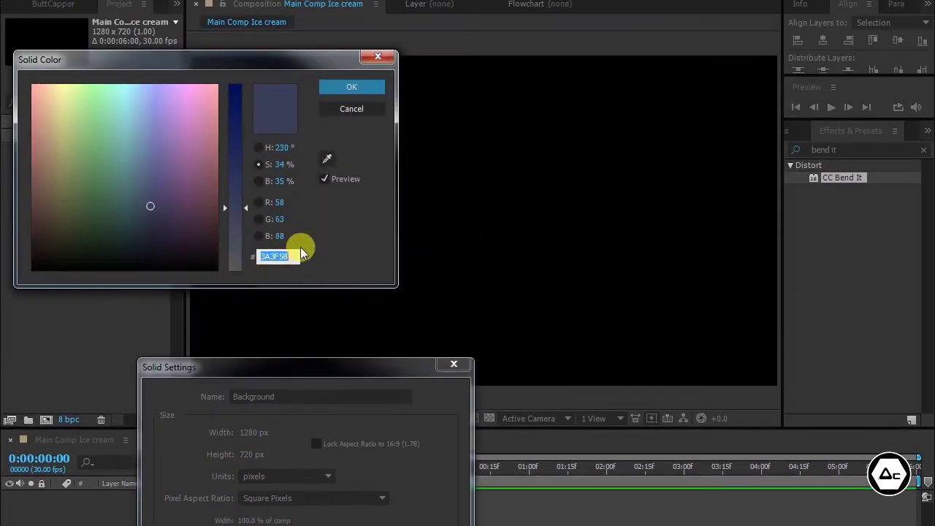
click(353, 85)
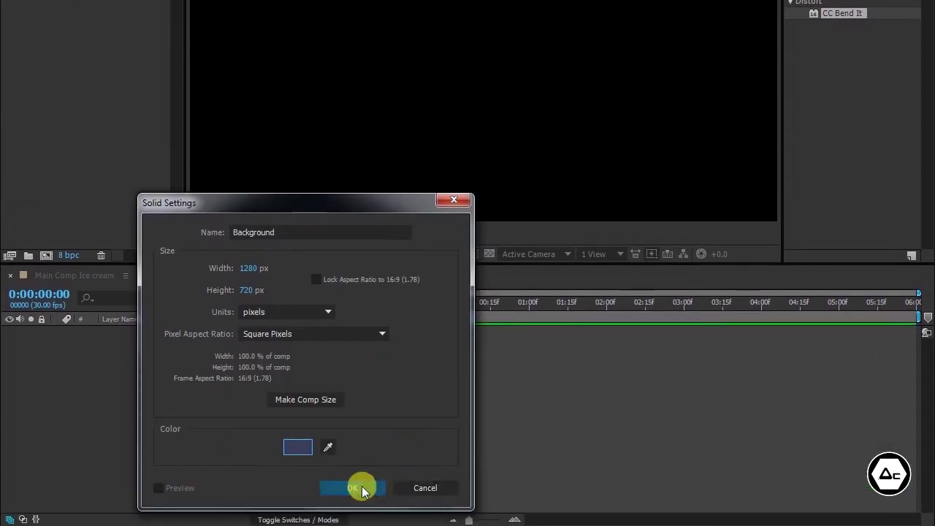
click(358, 484)
click(330, 427)
click(47, 334)
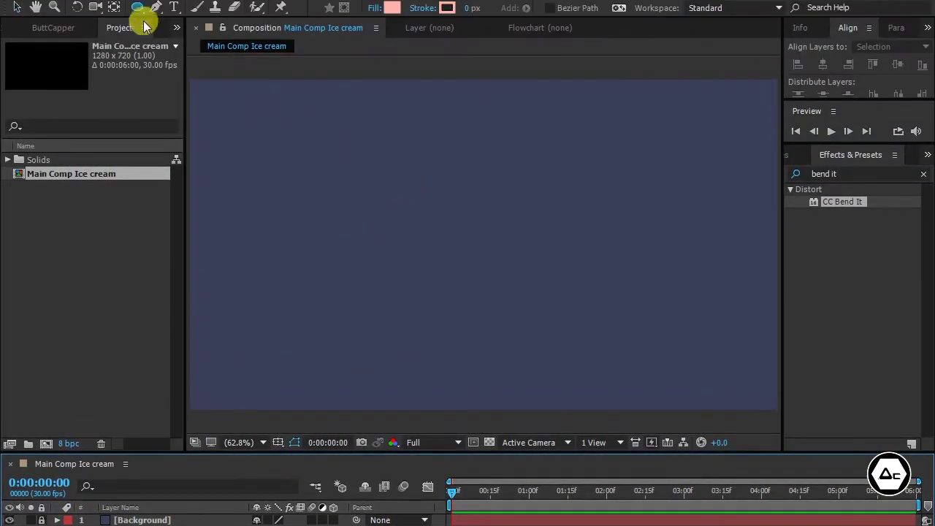
Draw a rounded rectangle about 212 x 320 px in the composition's centre with fill EE6A59, and centre its anchor point
drag(435, 147, 531, 295)
click(392, 8)
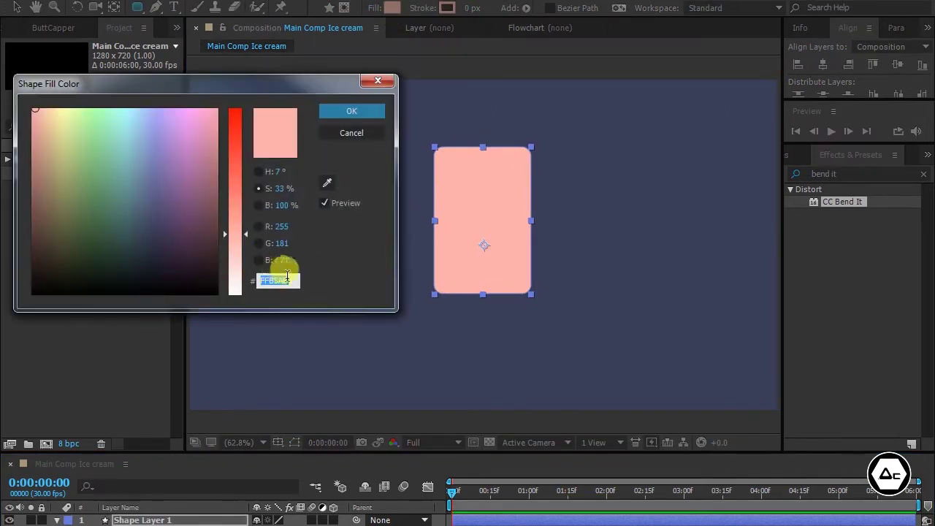
text(EE6A59)
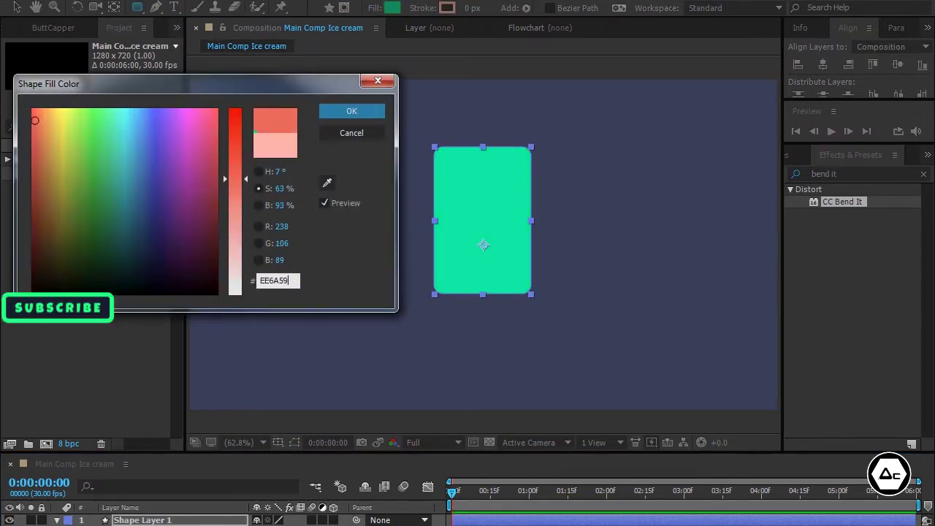
click(349, 109)
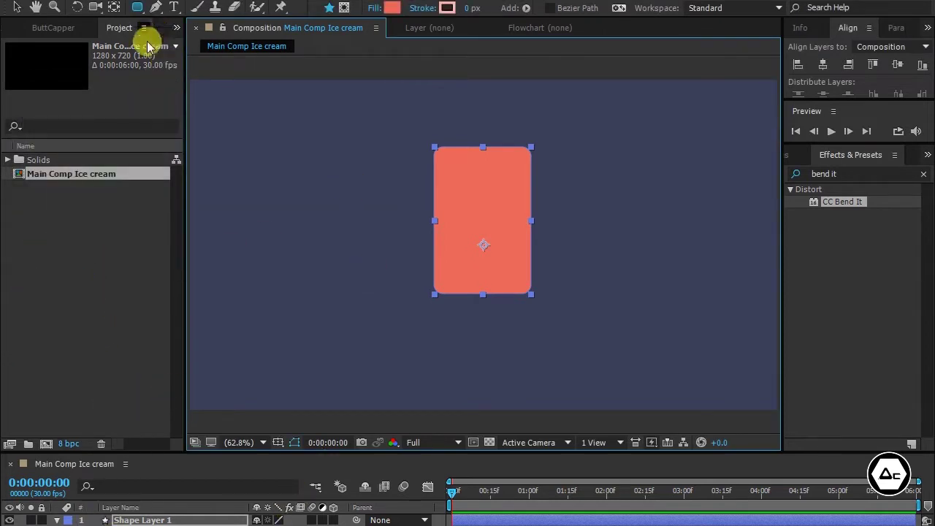
click(111, 8)
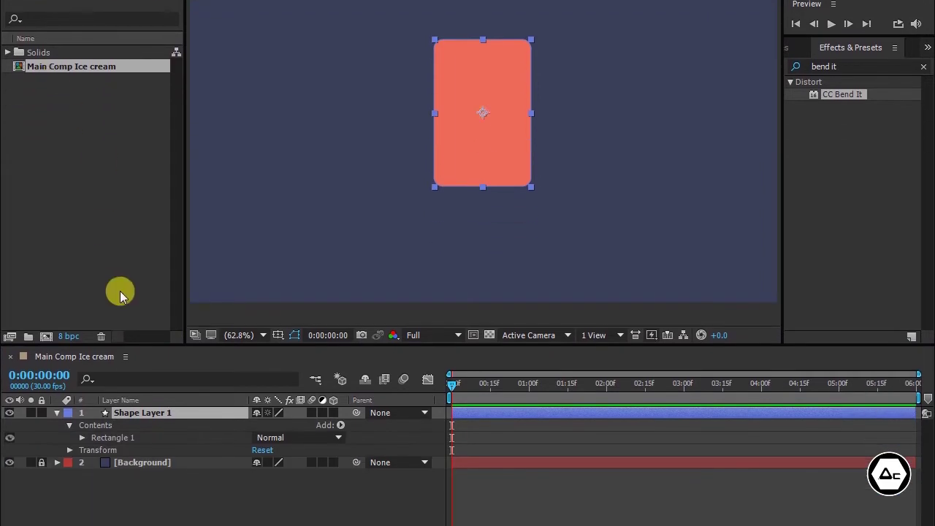
Set the roundness of the rectangle's path to 146
click(148, 504)
click(82, 438)
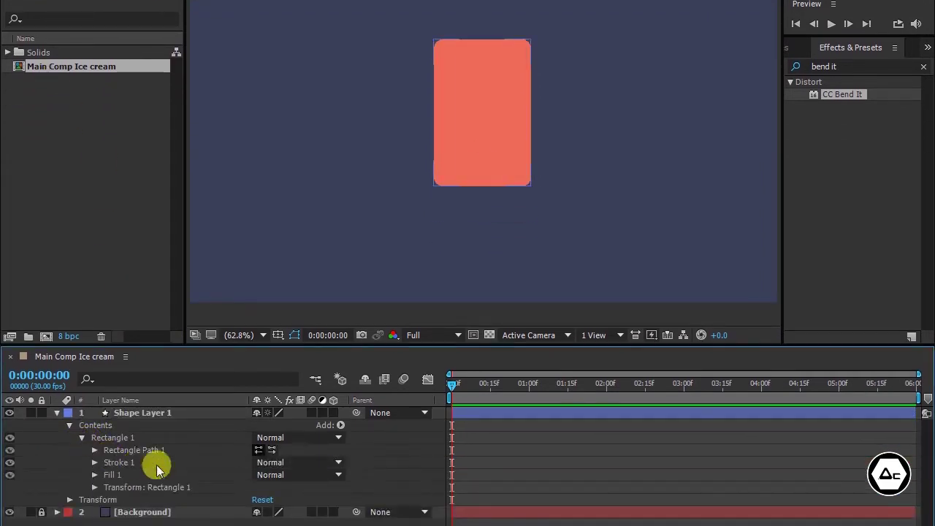
click(94, 449)
drag(256, 485, 334, 482)
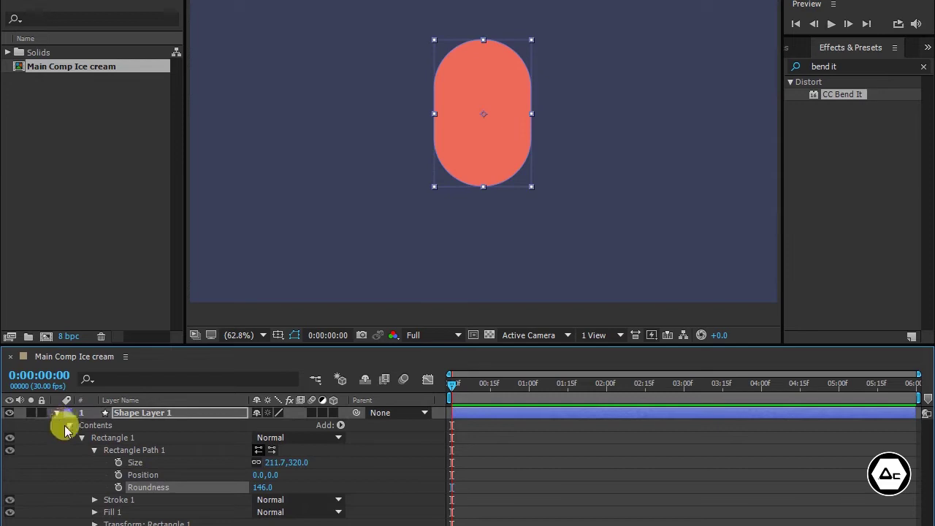
Duplicate the rectangle group, naming the upper copy round and the lower one square
click(82, 438)
click(109, 441)
key(ctrl+d)
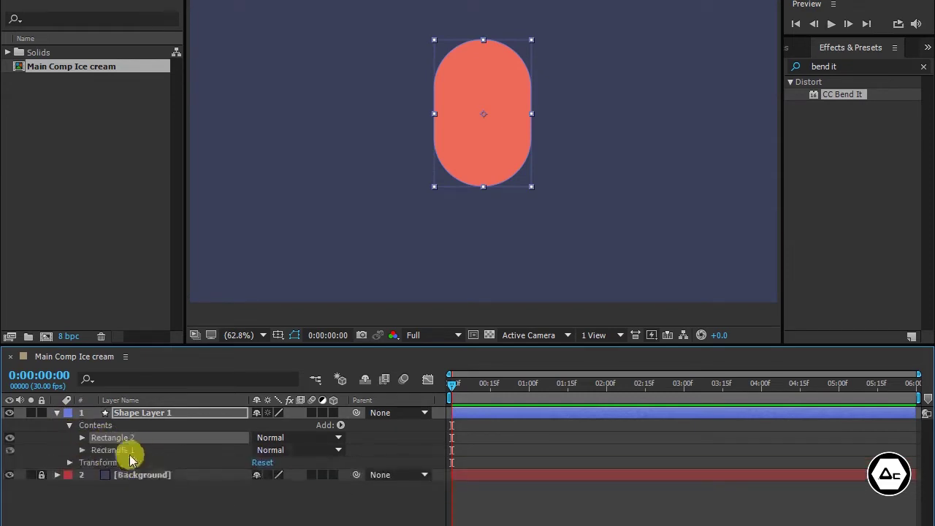
click(128, 452)
key(Return)
text(s)
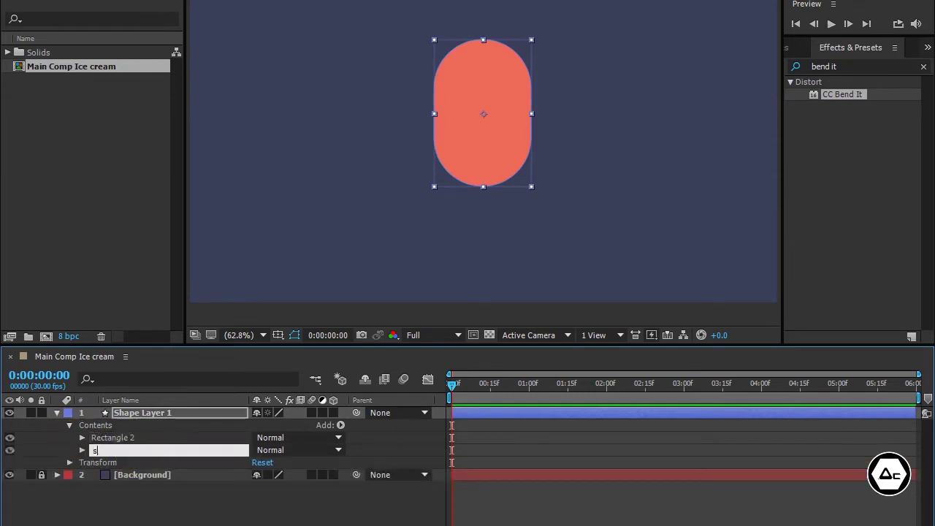
click(128, 437)
key(Return)
text(round)
Rename the shape layer as icecream CHARACTER
click(141, 412)
key(Return)
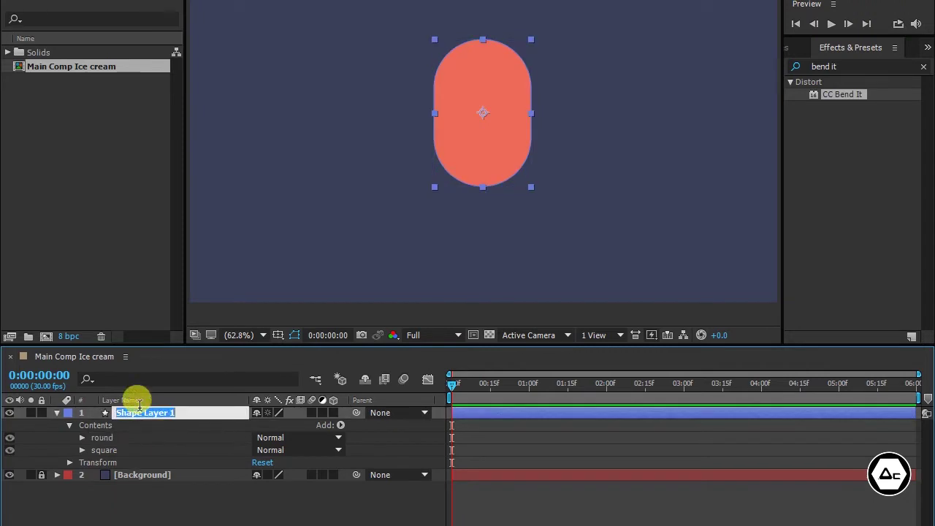
text(icecream CHARACTER)
key(Return)
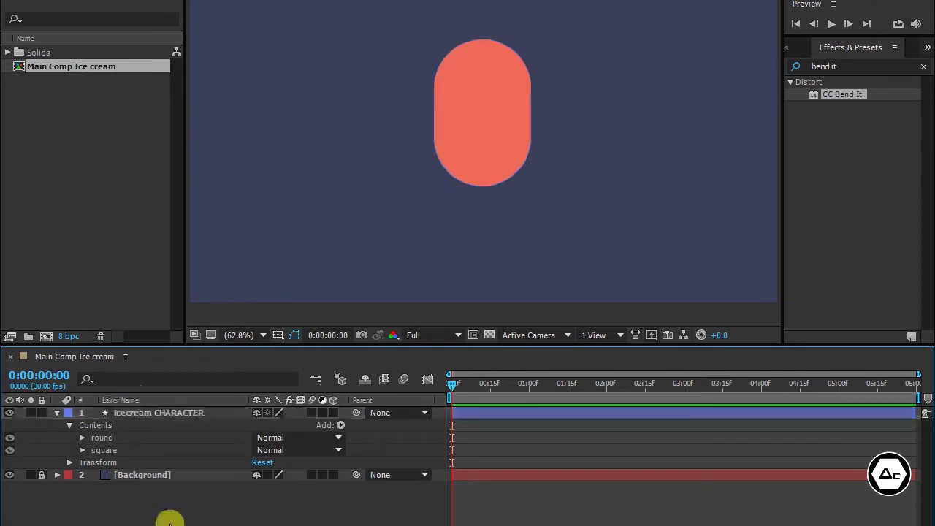
Move the square group straight down so it extends below the round shape
click(117, 449)
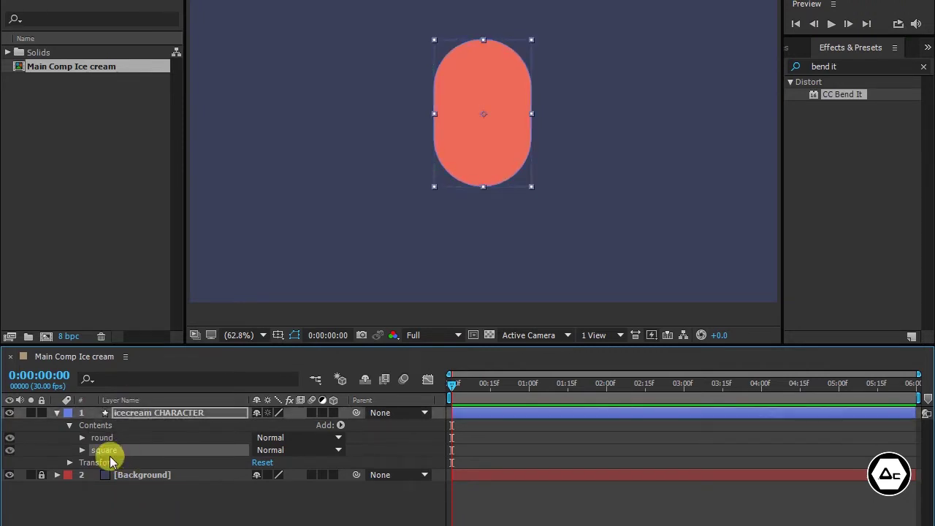
click(484, 162)
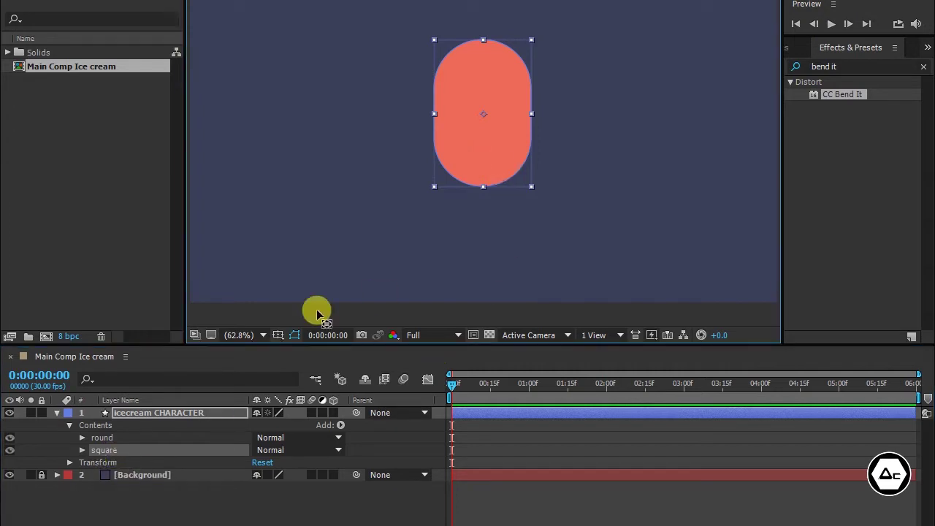
key(shift+Down)
key(shift+Down)
key(shift+Down)
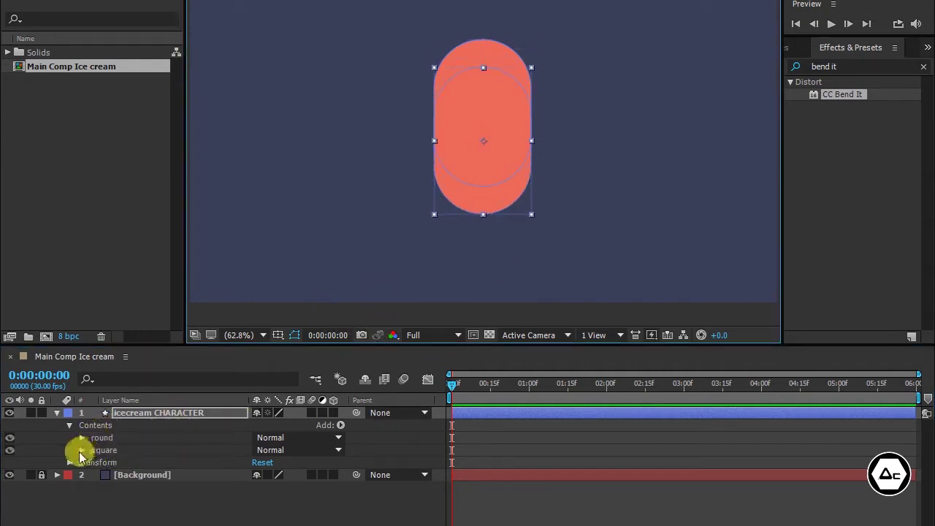
Set the square group's roundness to 0, then lower and shorten it to form the ice cream's flat base
click(81, 450)
drag(255, 511, 125, 511)
key(shift+Down)
key(shift+Down)
key(shift+Down)
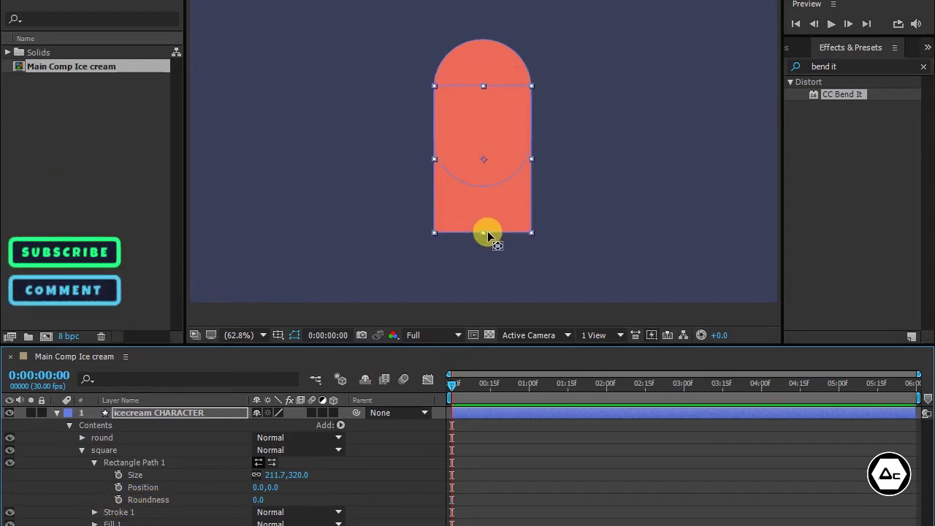
drag(484, 241, 483, 218)
Duplicate the square group, place the copy beneath it in the stacking order and name it stick
click(82, 451)
click(103, 451)
key(ctrl+d)
drag(104, 451, 113, 470)
key(Return)
text(stick)
key(Return)
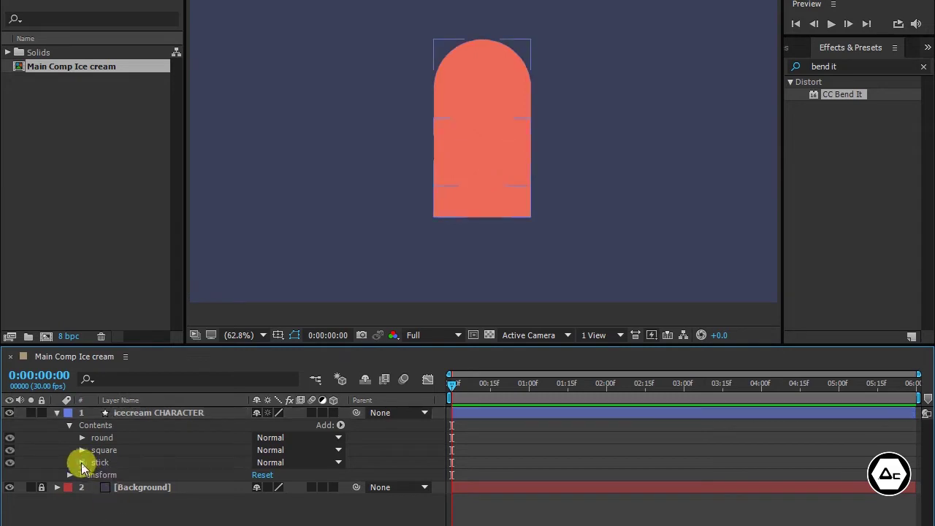
Narrow the stick group to a thin vertical bar centred under the ice cream body and extending below it
click(82, 462)
click(99, 462)
drag(434, 167, 466, 175)
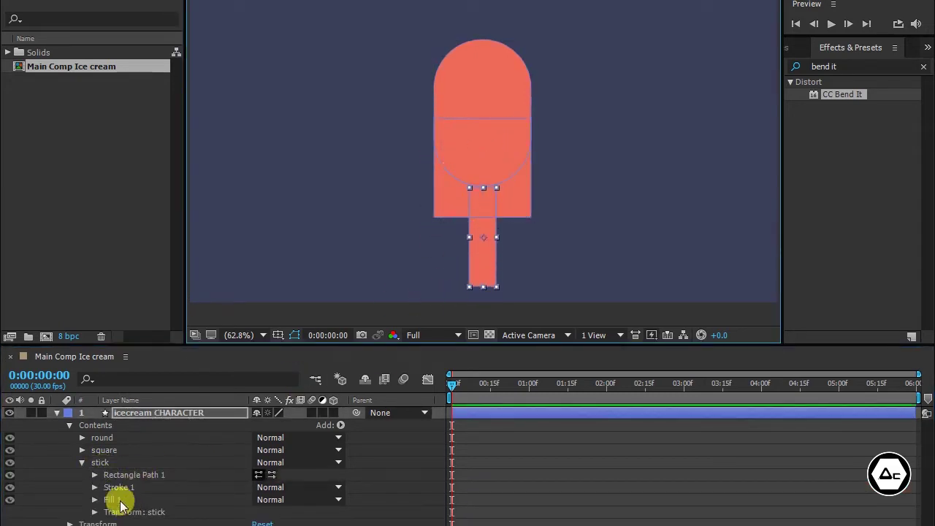
drag(470, 235, 473, 235)
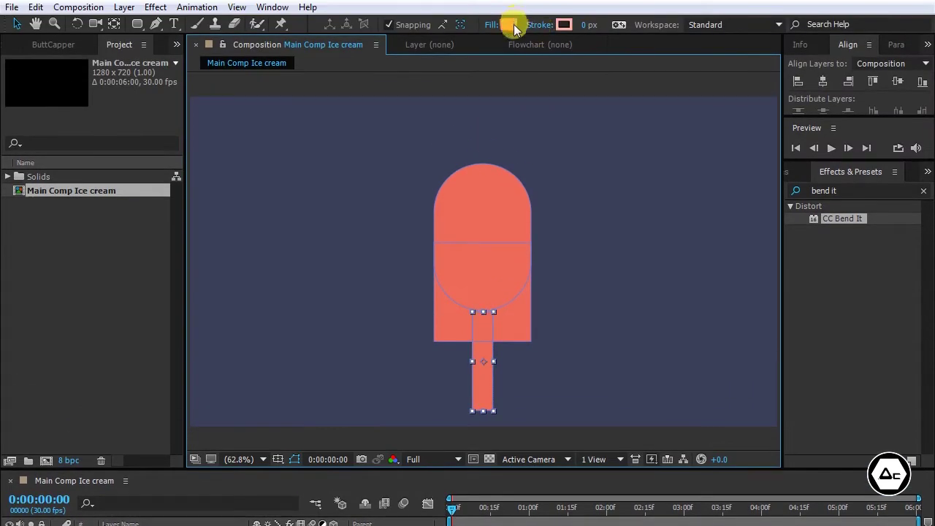
Change the stick's fill colour to F9AC76
click(510, 24)
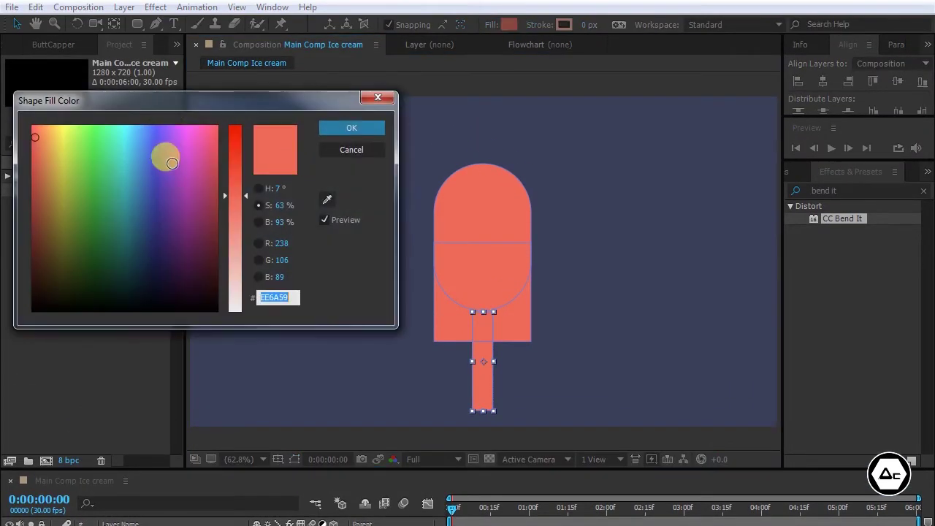
drag(221, 108, 249, 106)
text(F9AC76)
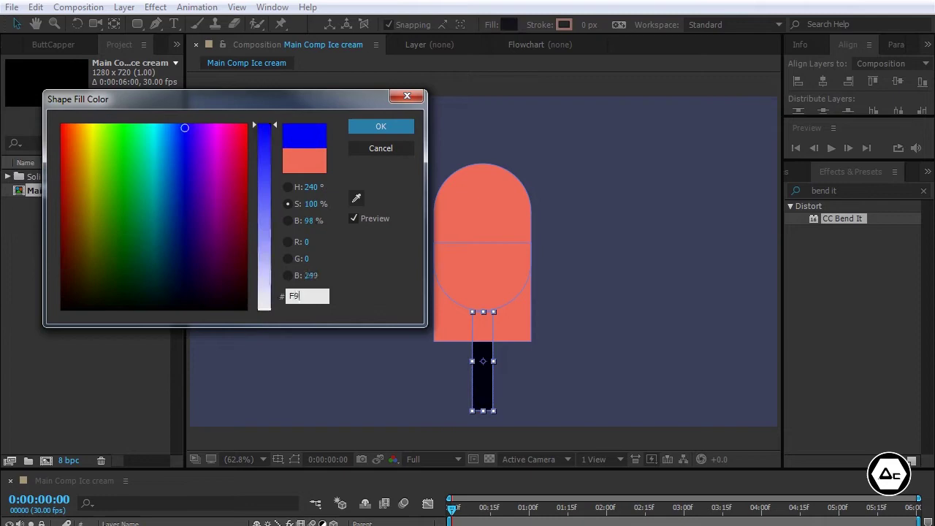
click(383, 127)
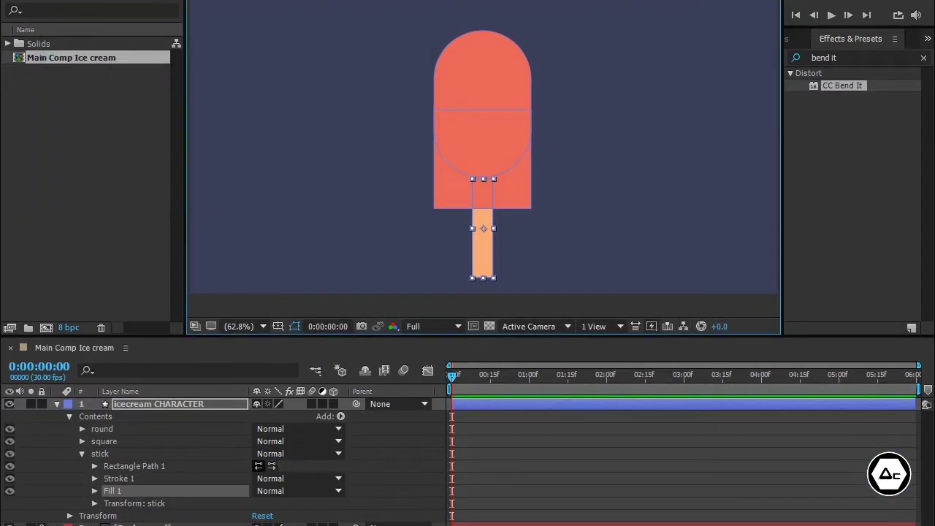
Draw a short curved highlight path with the Pen tool inside the ice cream's upper right rounded edge
click(162, 523)
click(81, 454)
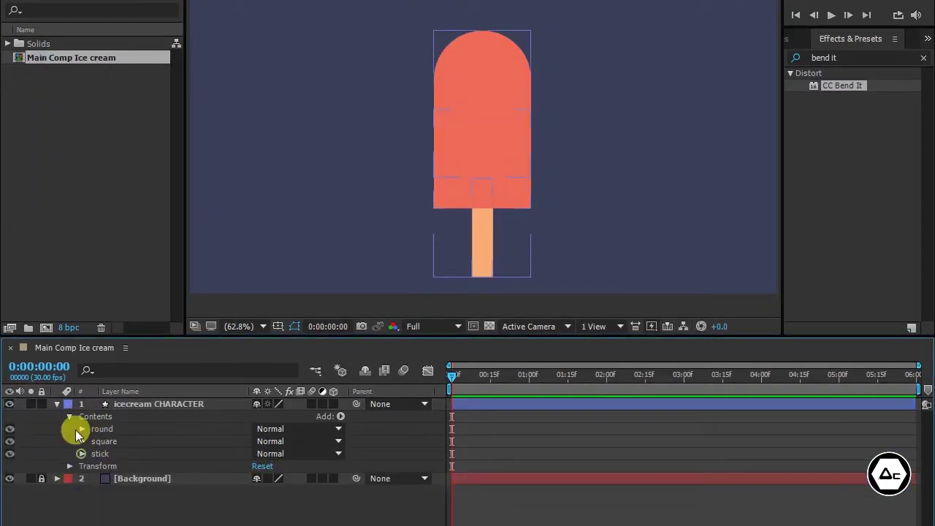
click(58, 404)
click(139, 404)
click(58, 404)
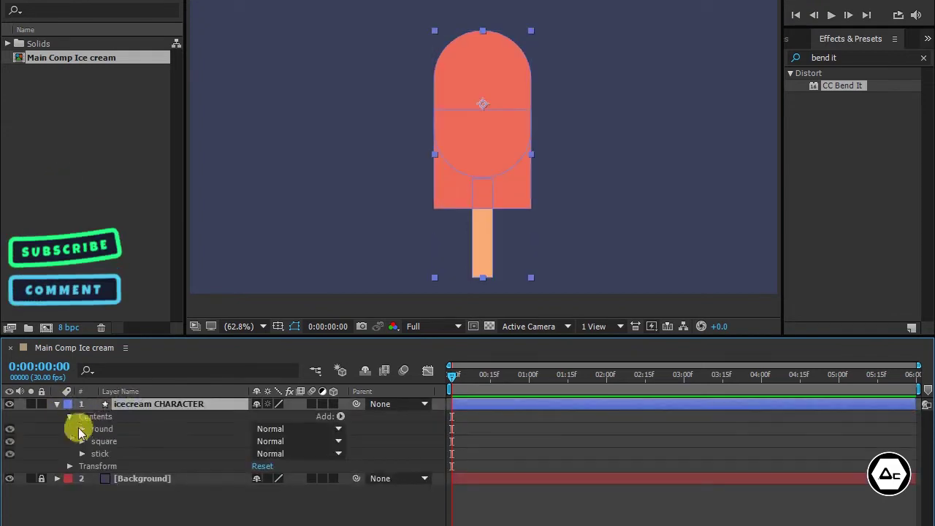
click(98, 429)
scroll(512, 66, up, 1)
click(511, 66)
click(116, 454)
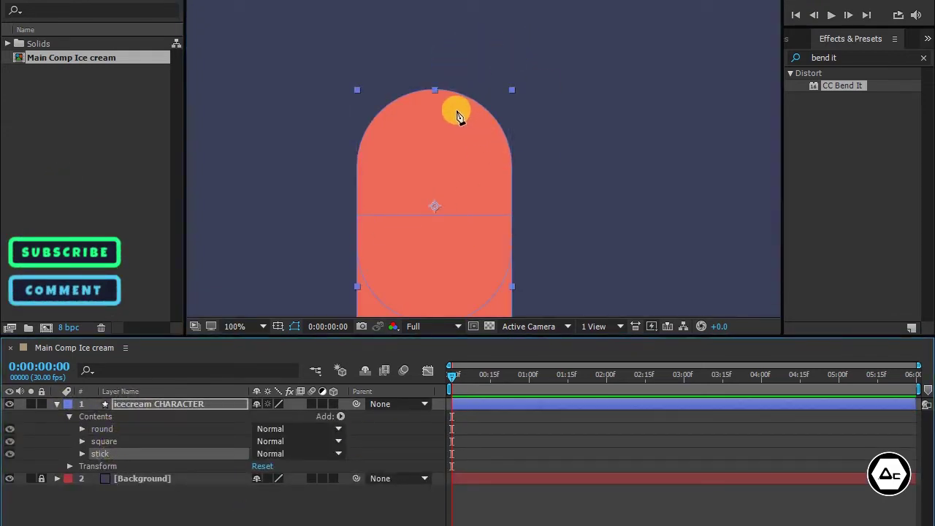
click(455, 109)
drag(490, 136, 498, 164)
Give the curved highlight no fill and a near-white stroke, and name its group shine
click(375, 10)
click(185, 176)
click(235, 257)
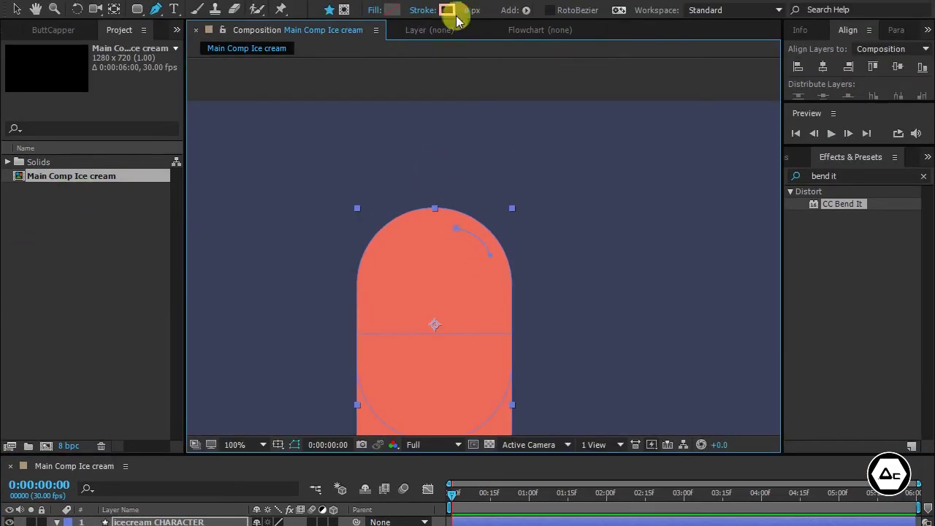
click(447, 10)
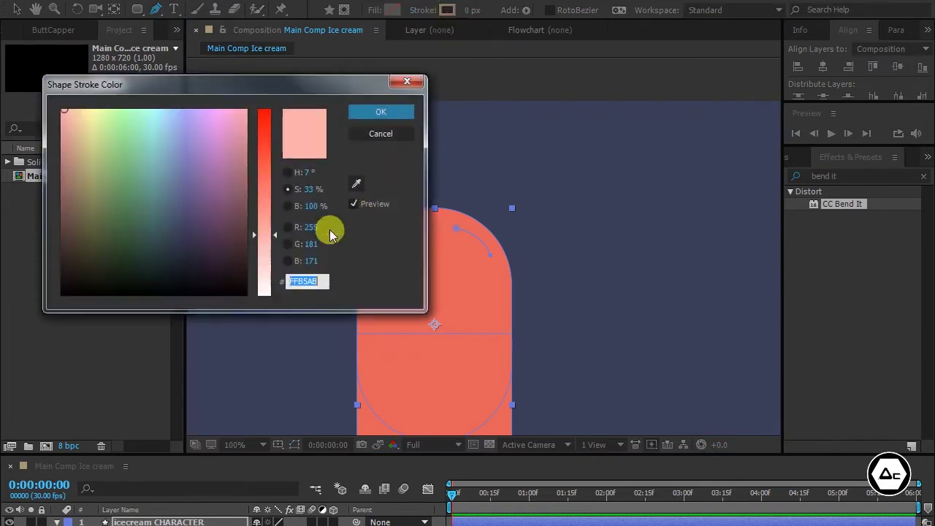
click(367, 114)
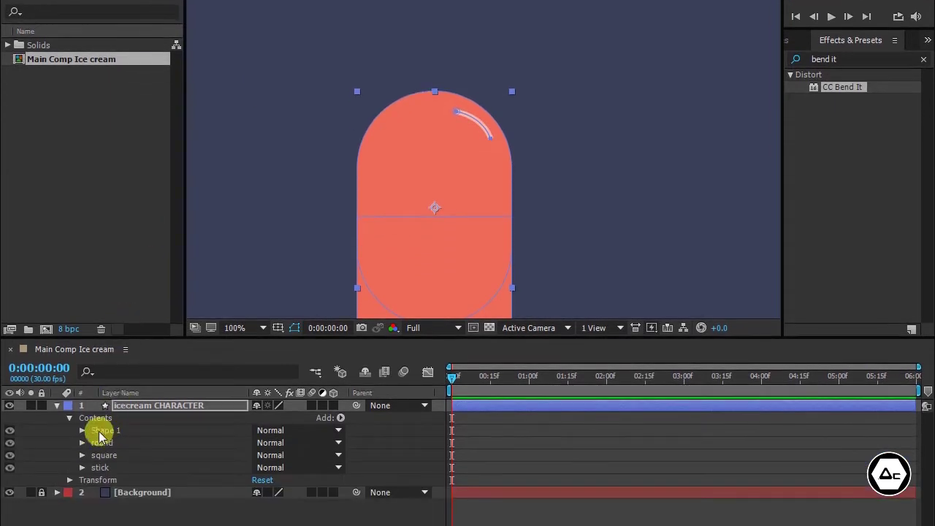
click(104, 432)
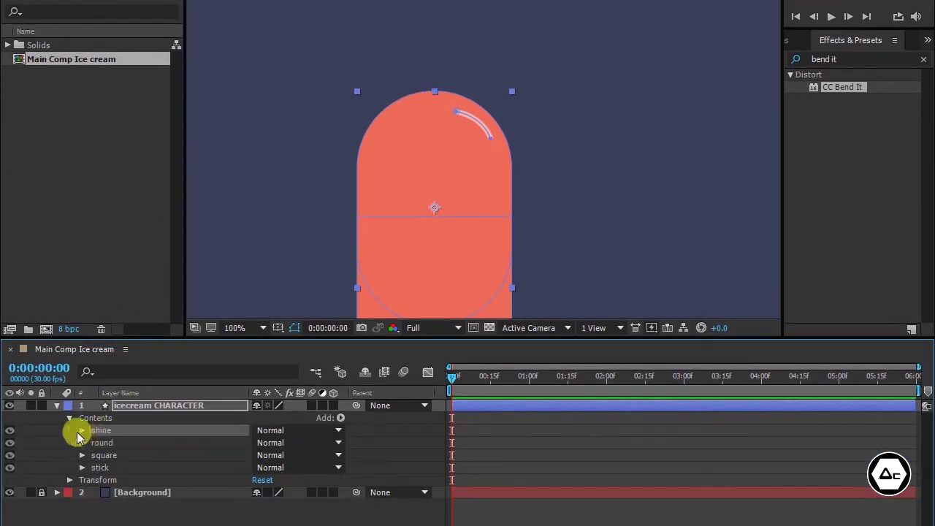
Set the shine stroke's line cap to Round Cap and draw a small ellipse dot just below the highlight's lower end
click(82, 430)
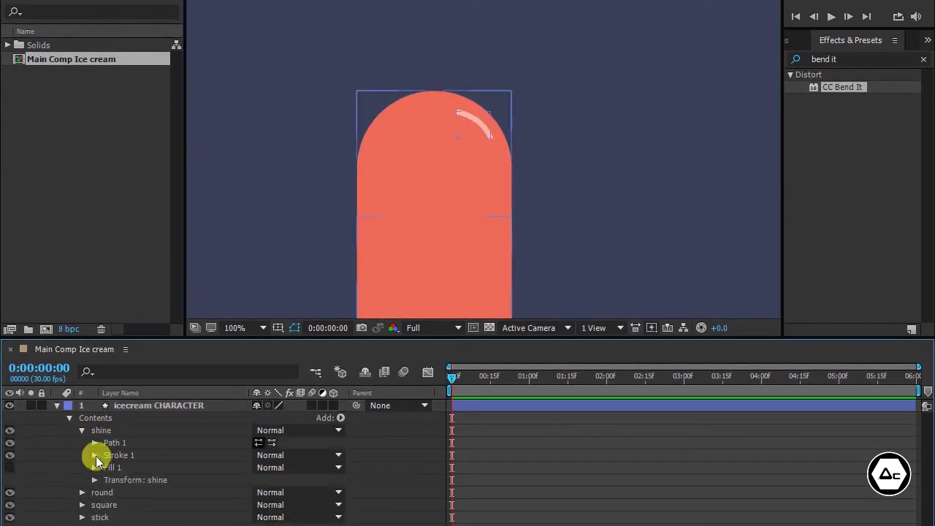
click(94, 455)
click(274, 517)
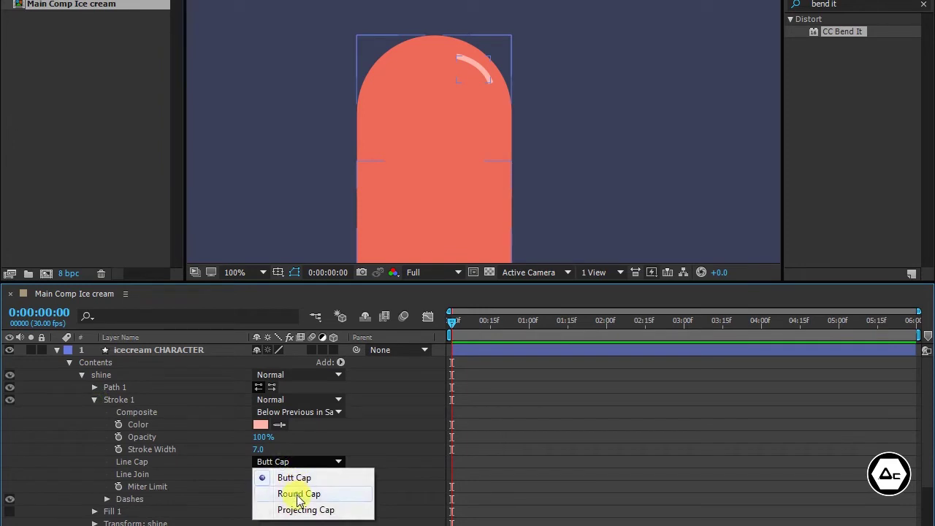
click(299, 495)
click(94, 400)
click(82, 375)
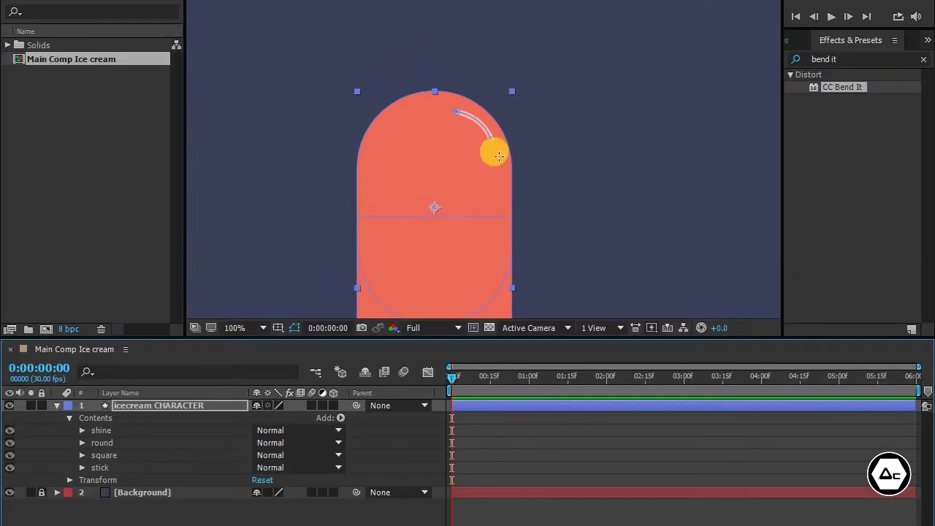
drag(490, 98, 497, 107)
key(F2)
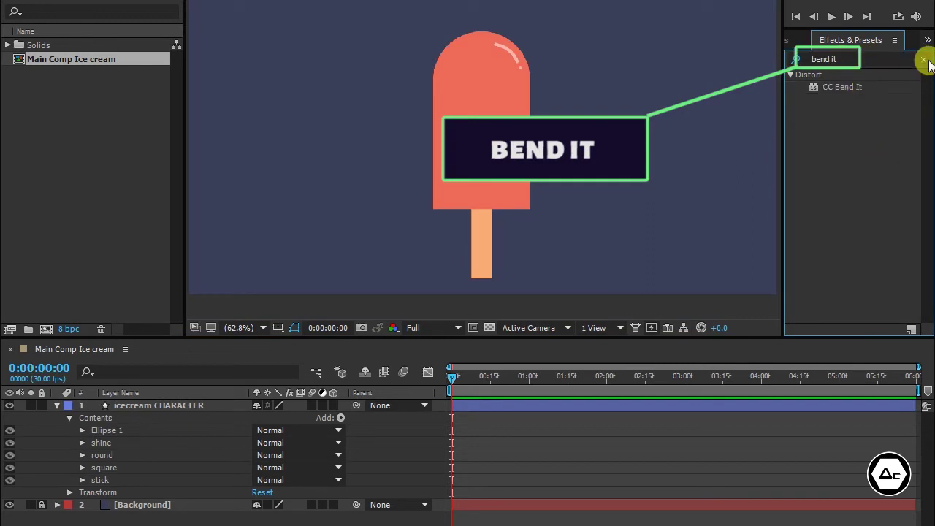
Find the CC Bend It effect by searching for "bend it" and apply it to the icecream CHARACTER layer
click(923, 59)
text(bend )
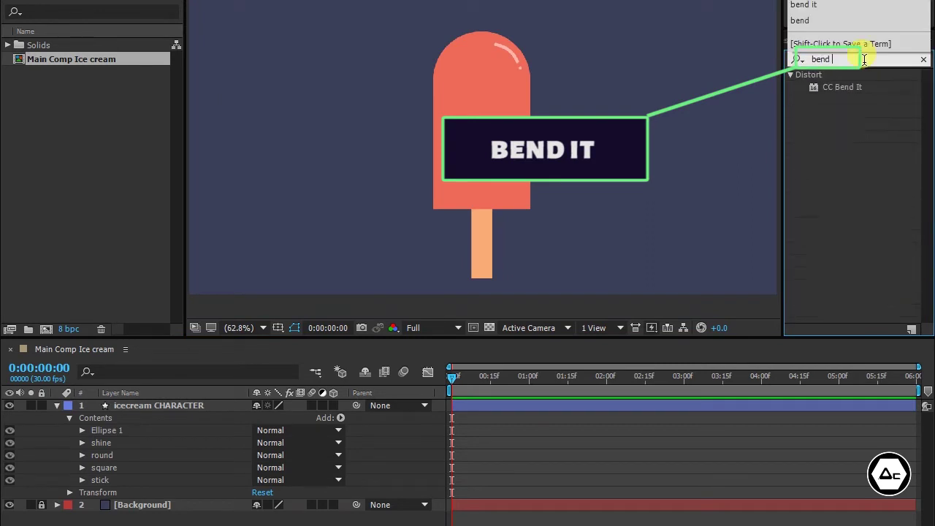
text(it)
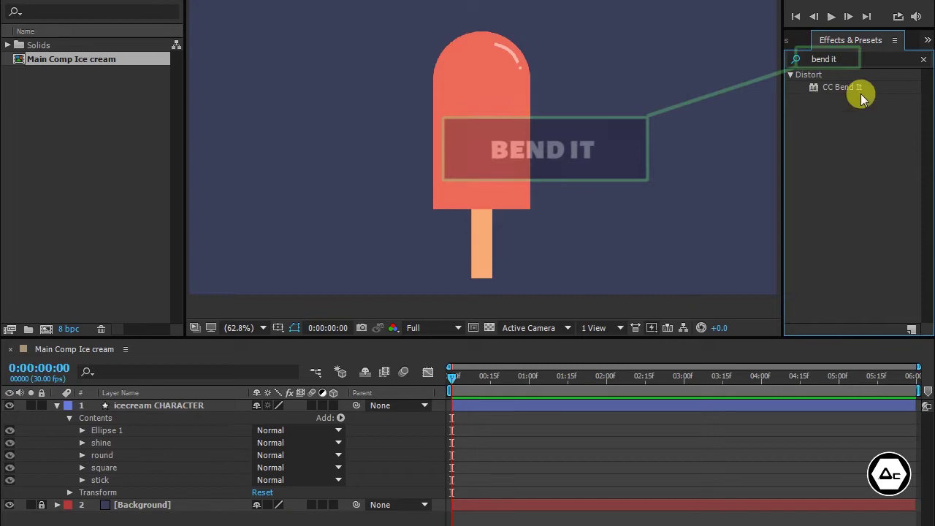
drag(847, 87, 194, 407)
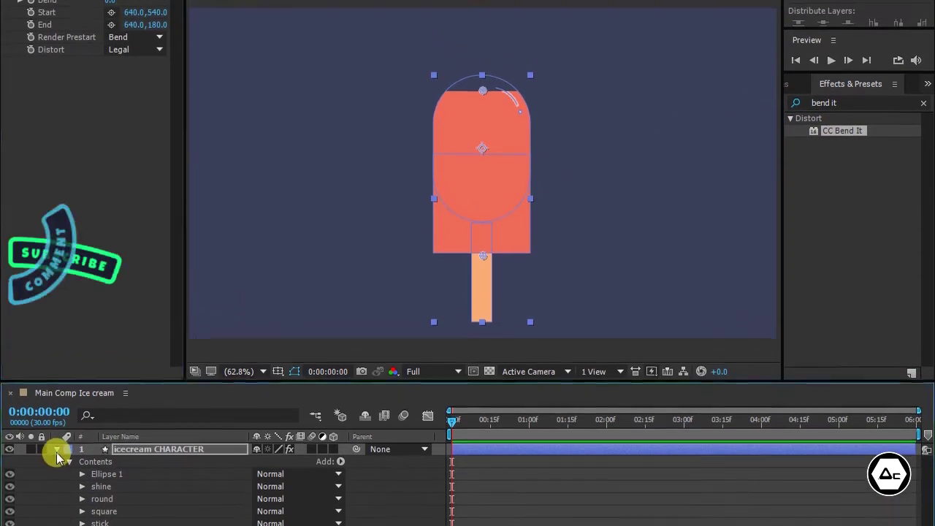
Move CC Bend It's End point above the ice cream to 640.0,35.1 and its Start point to the stick's base at 640.0,688.1
click(56, 438)
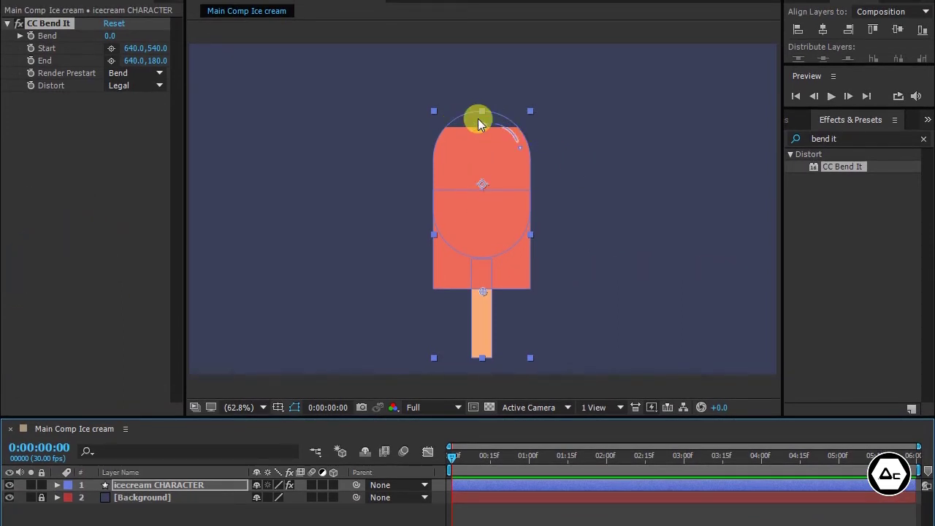
drag(484, 125, 484, 112)
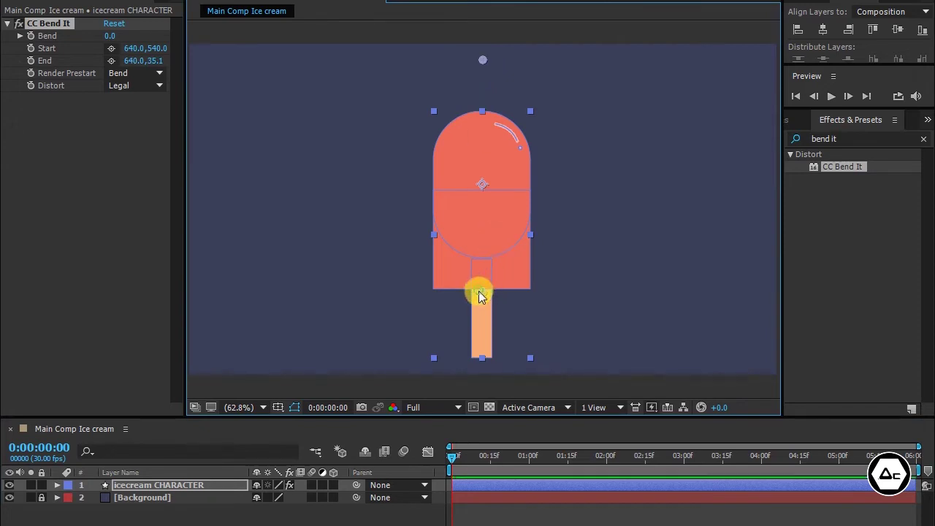
drag(480, 294, 480, 329)
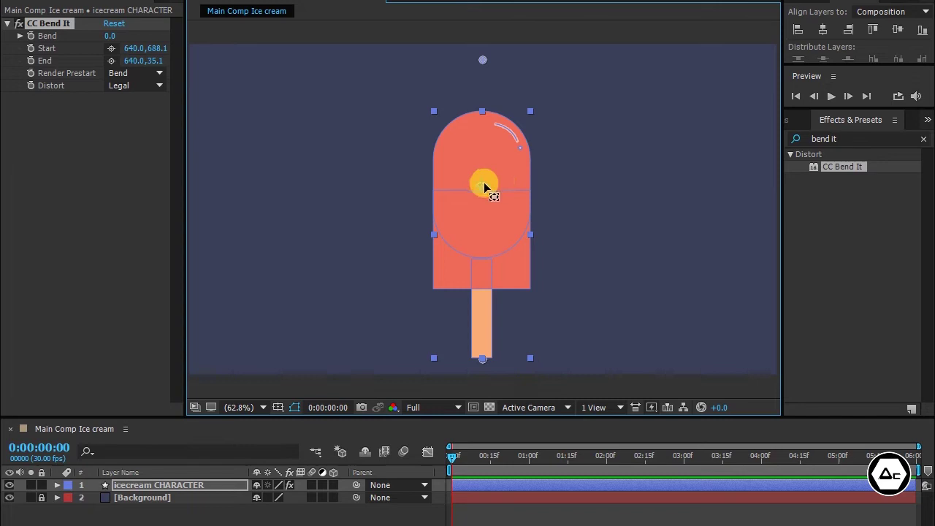
Move the icecream CHARACTER layer's anchor point down to the bottom end of the stick
drag(483, 186, 480, 281)
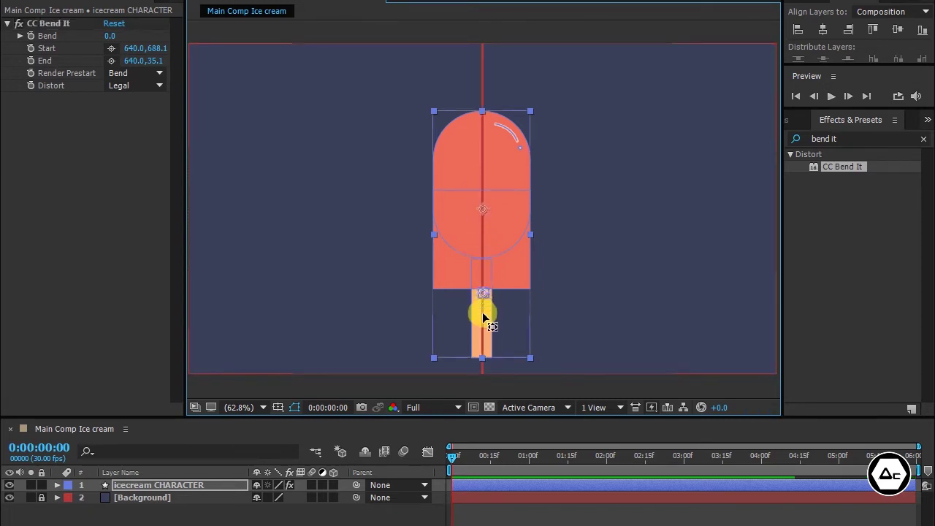
drag(482, 316, 482, 359)
click(168, 503)
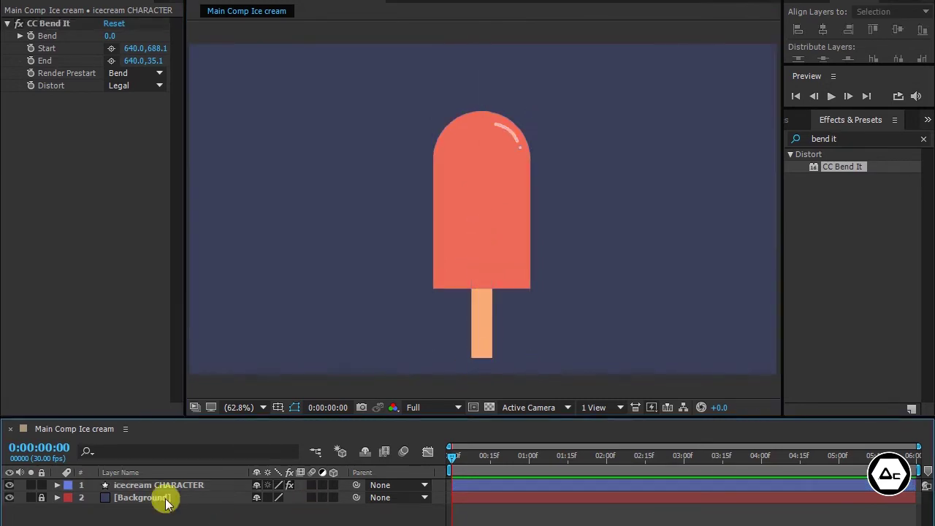
click(158, 484)
key(v)
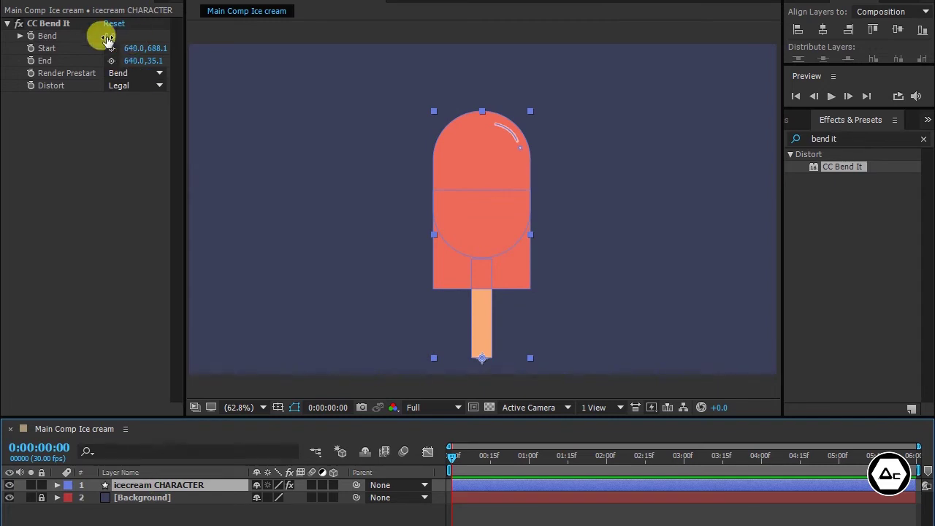
Keyframe CC Bend It's Bend at 22 at 0:00:00:00 and reveal the layer's keyframed property in the timeline
mouse_move(108, 38)
mouse_down()
mouse_move(119, 35)
mouse_move(90, 39)
mouse_move(130, 46)
mouse_move(115, 48)
mouse_up()
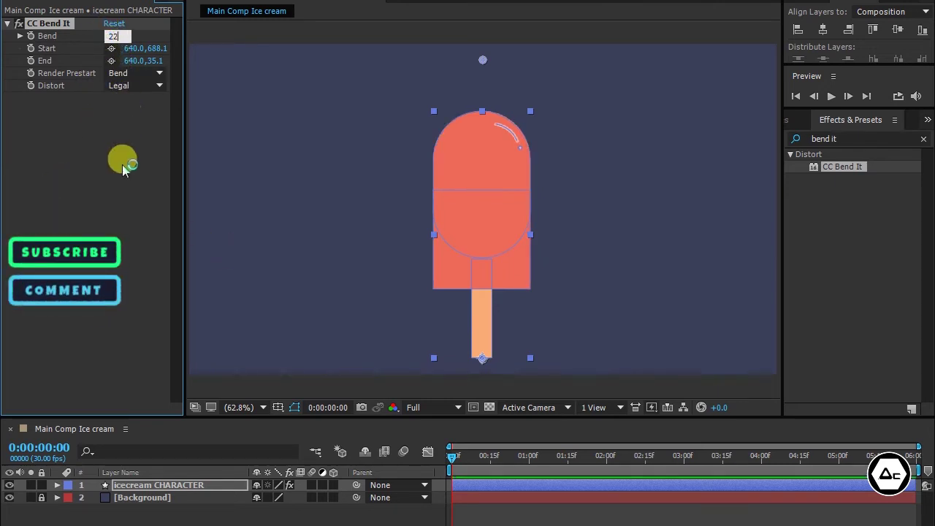
key(Return)
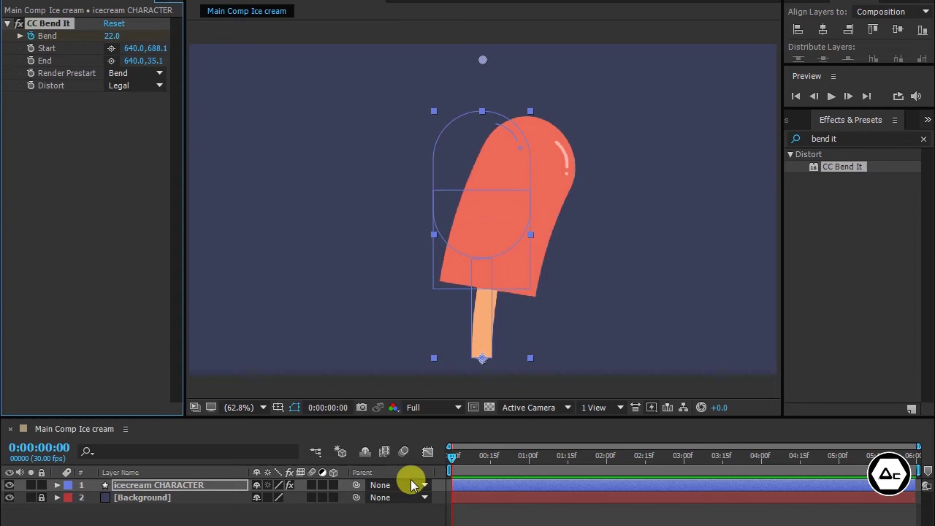
key(u)
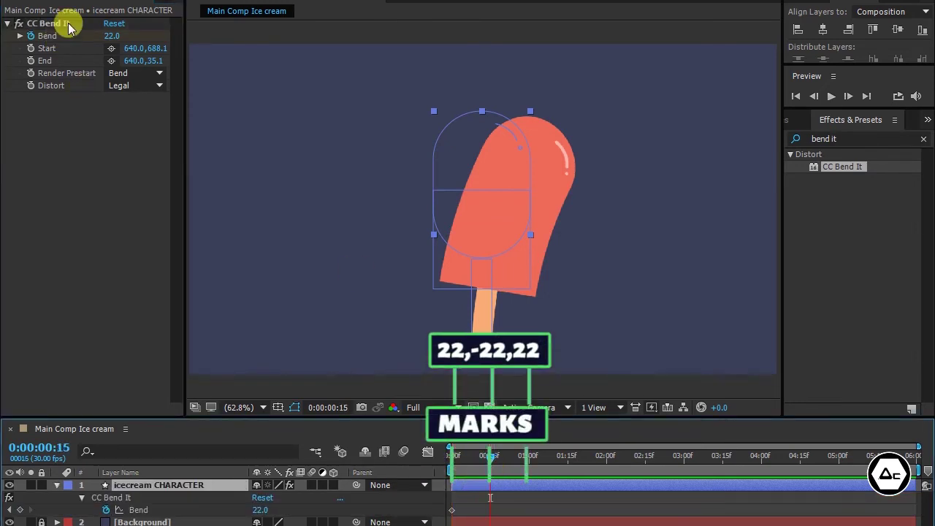
Add Bend keyframes of -22 at 0:00:00:15 and 22 at 0:00:01:00
click(110, 37)
text(-22)
click(113, 180)
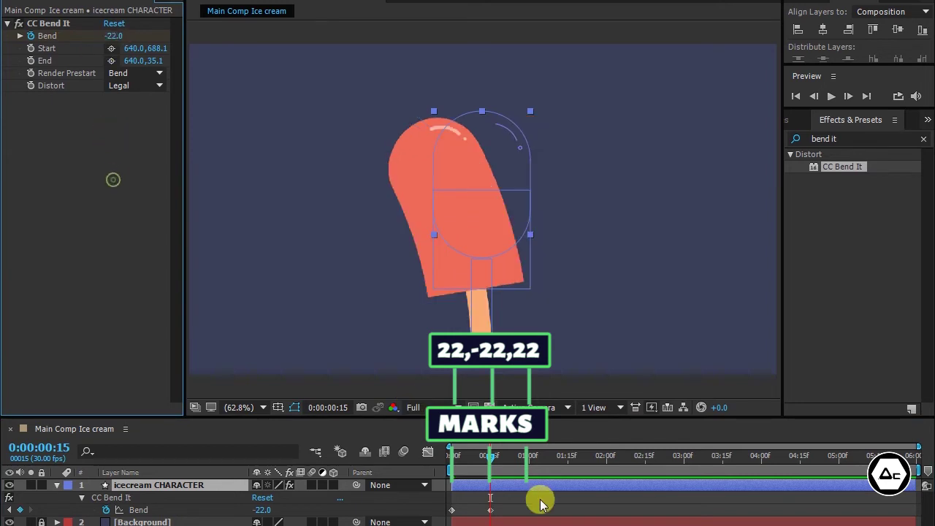
drag(501, 470, 525, 471)
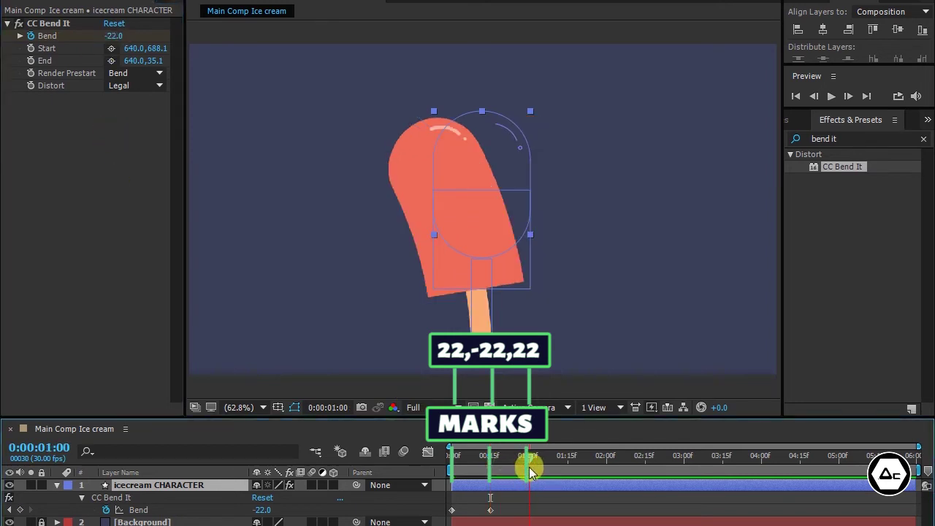
click(110, 36)
text(22)
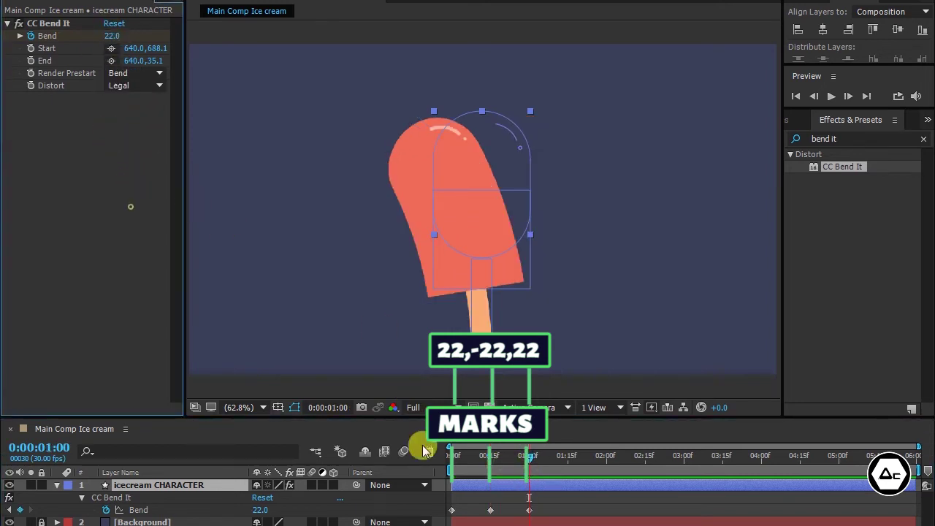
key(Return)
Preview the ice cream's bending animation from the start of the composition
drag(503, 463, 448, 471)
key(space)
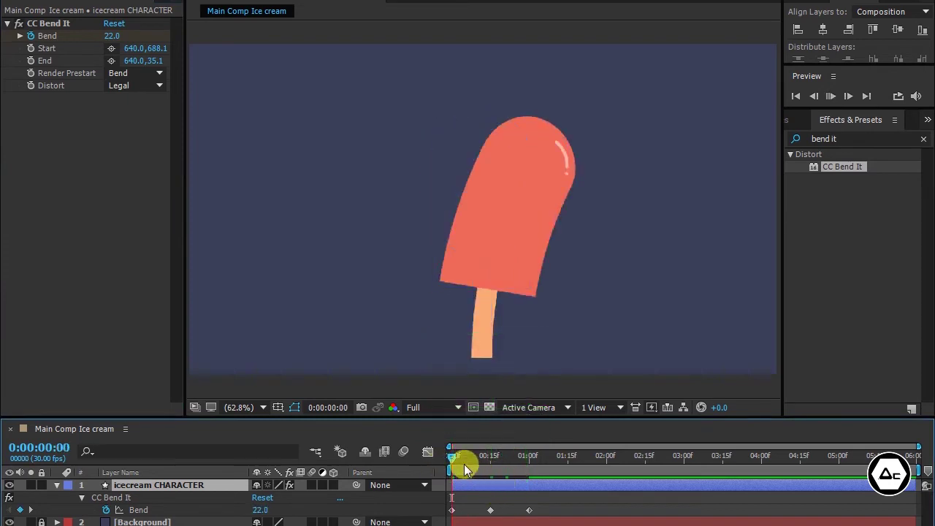
key(space)
key(space)
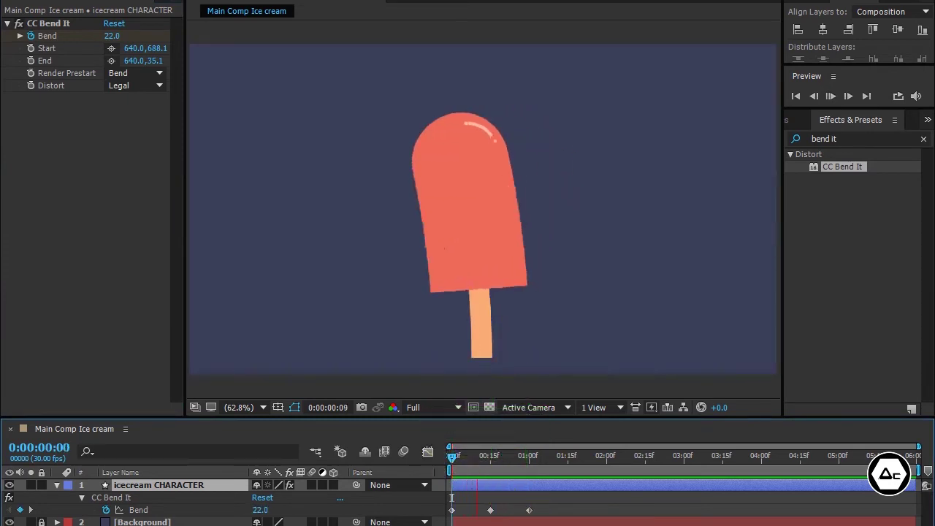
key(space)
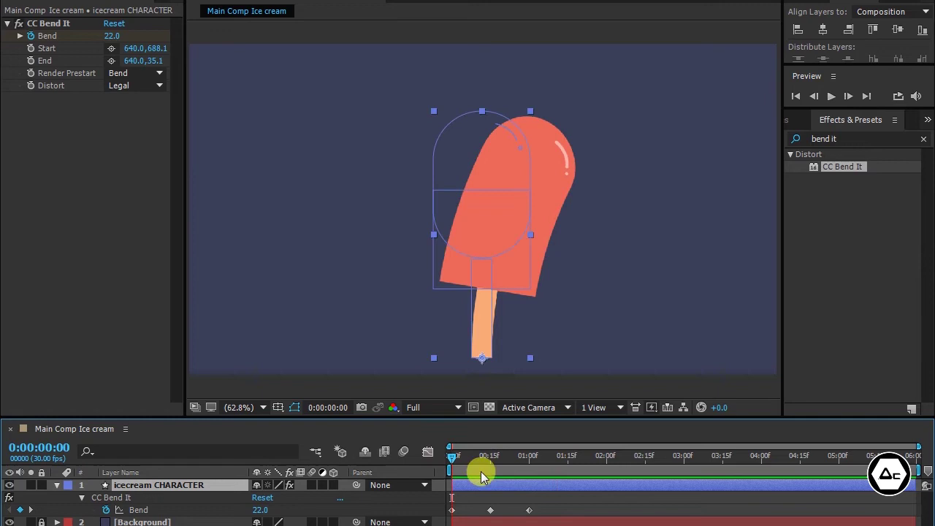
key(space)
key(space)
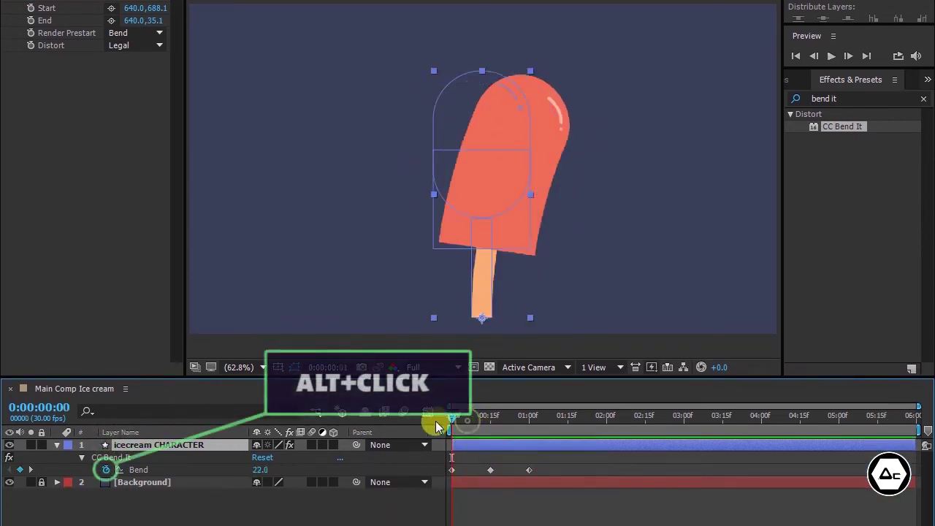
Add a loopOut() expression to the Bend property and preview the repeating swing
alt+click(106, 494)
text(l)
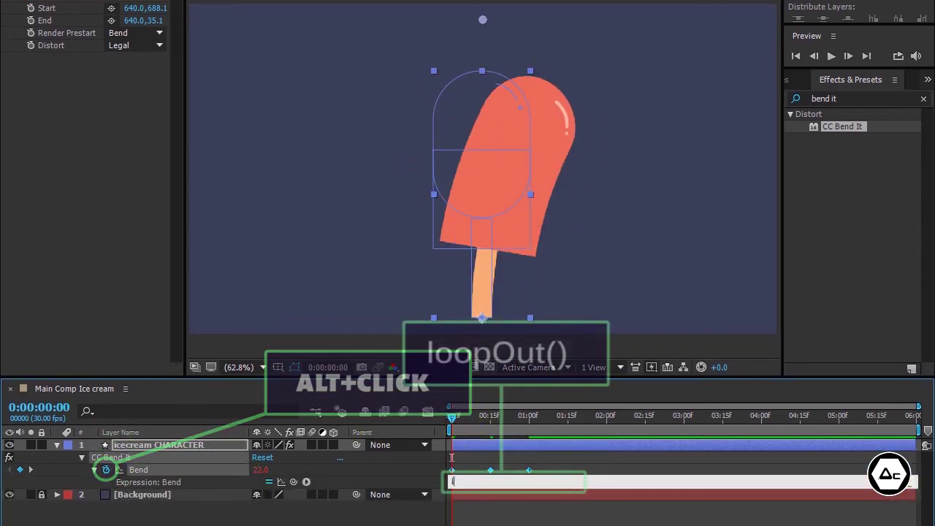
text(oopOut()
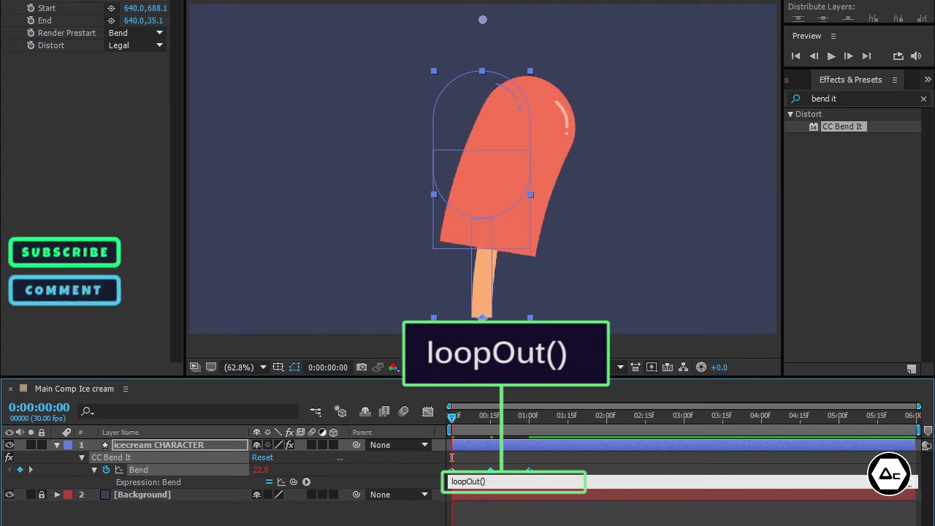
click(451, 458)
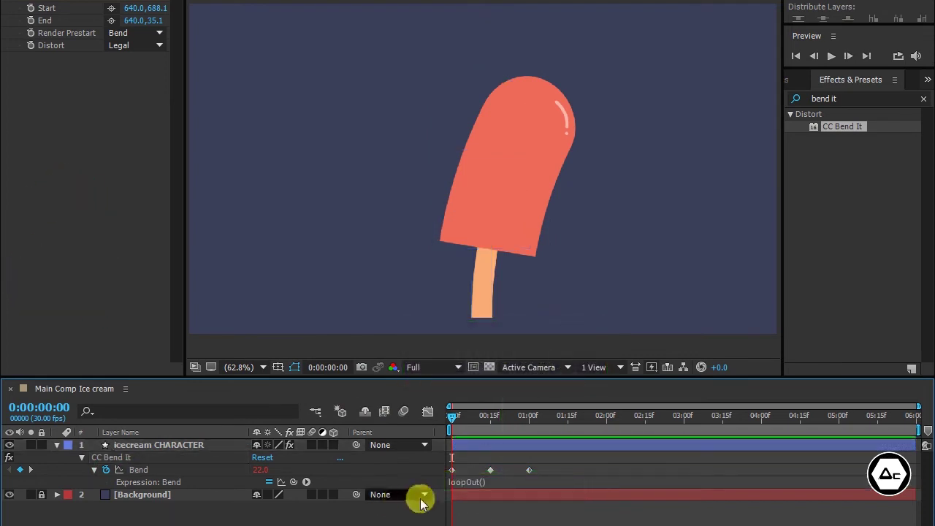
key(space)
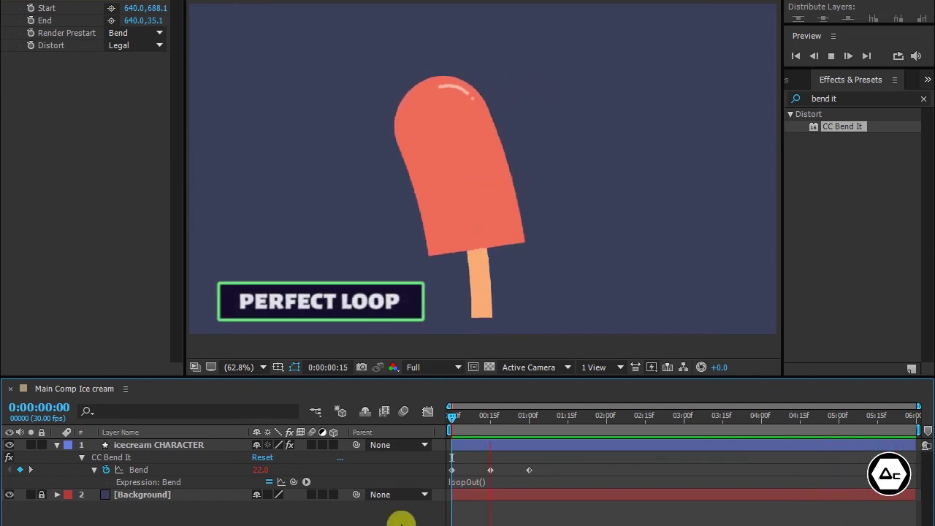
key(space)
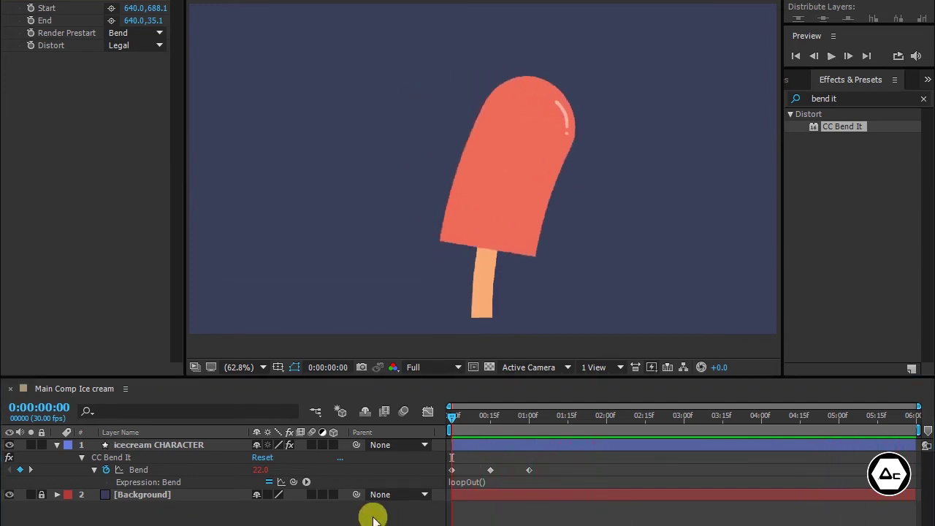
Easy-ease the three Bend keyframes, reshaping their speed graph so each swing peaks early and slows gradually, and preview the motion
drag(538, 466, 446, 479)
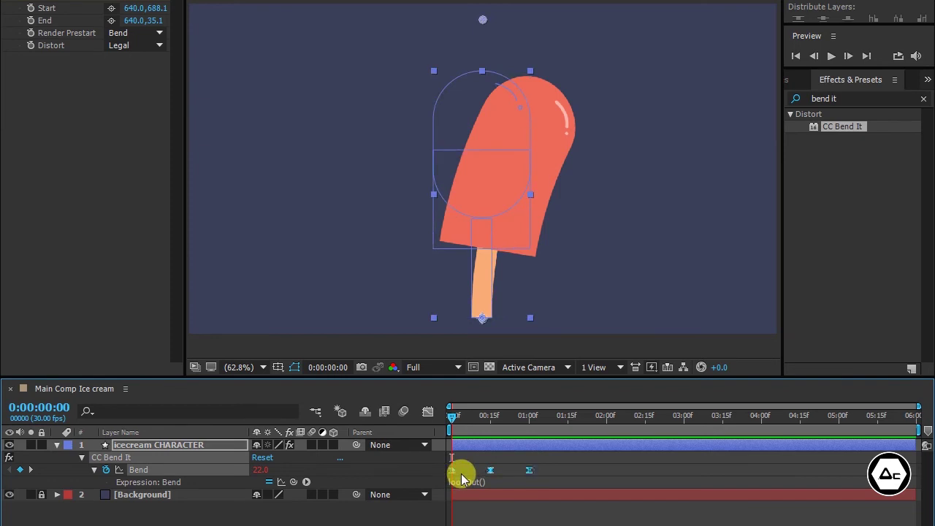
click(427, 337)
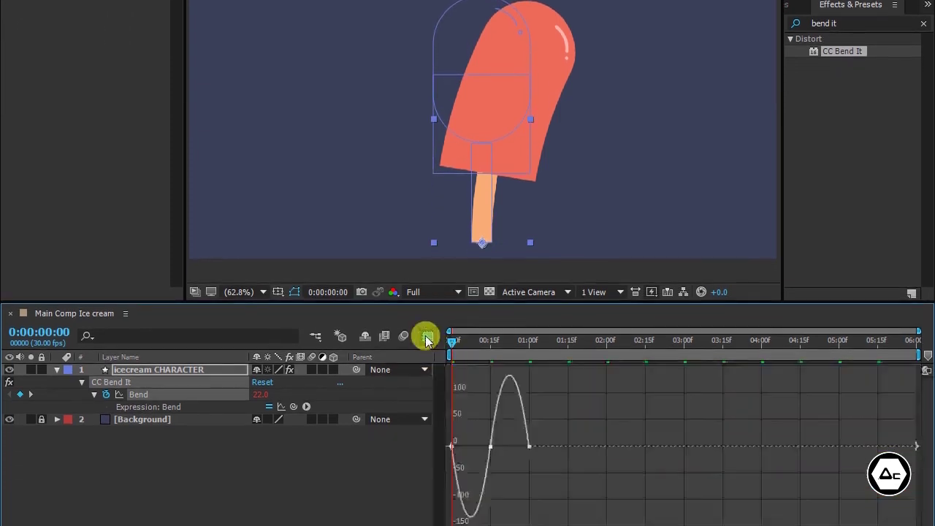
click(526, 439)
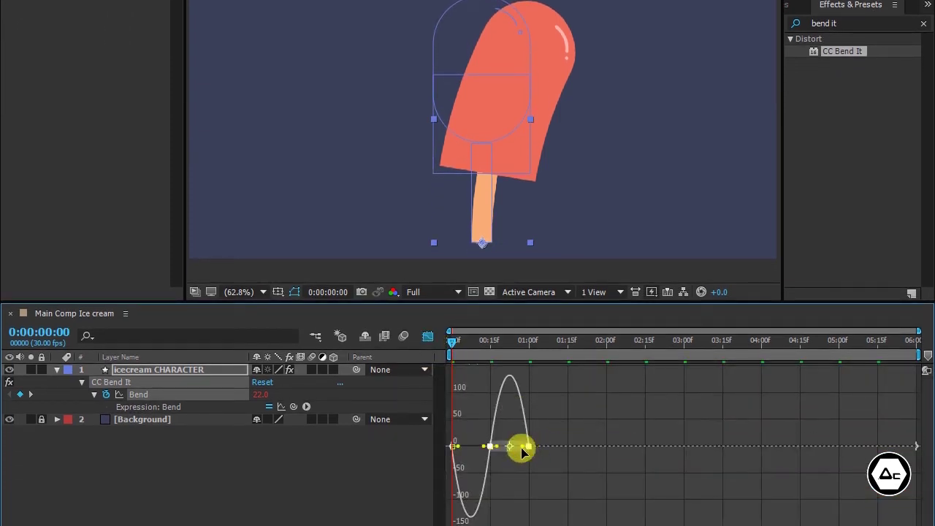
drag(521, 451, 507, 445)
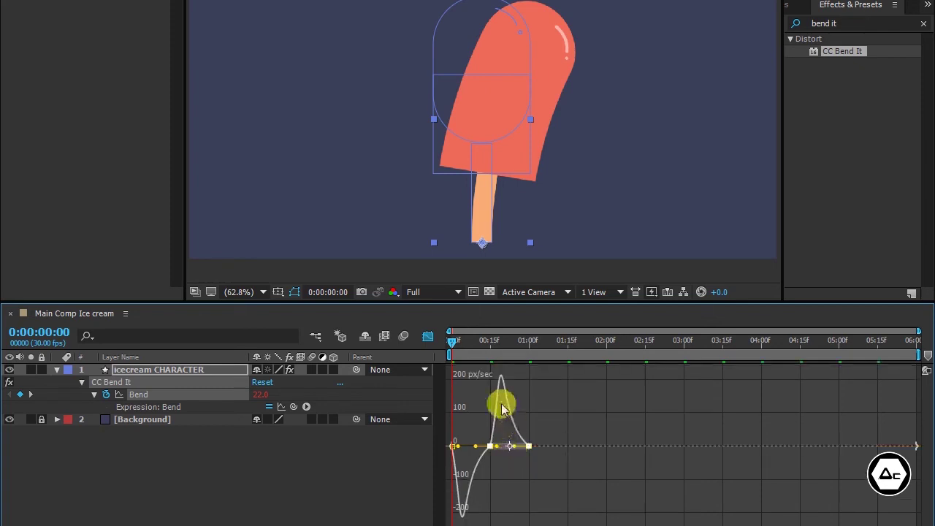
click(463, 350)
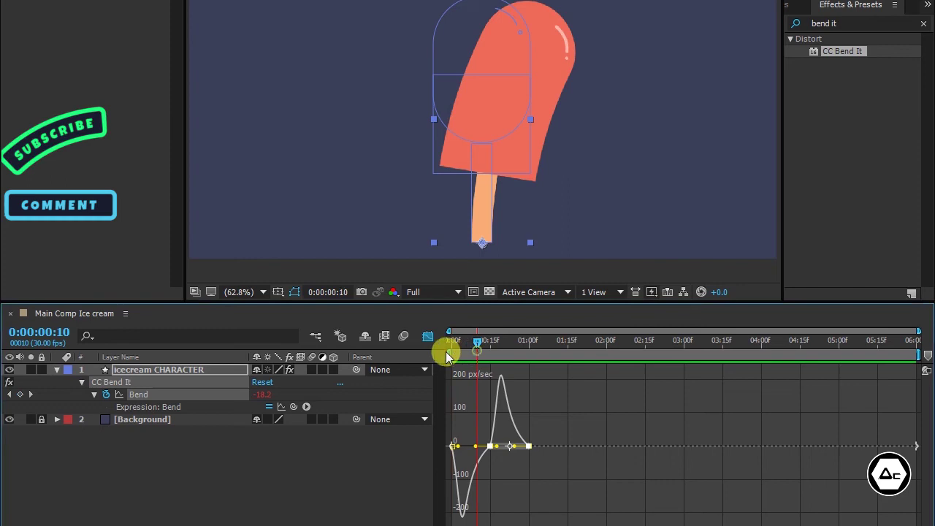
key(space)
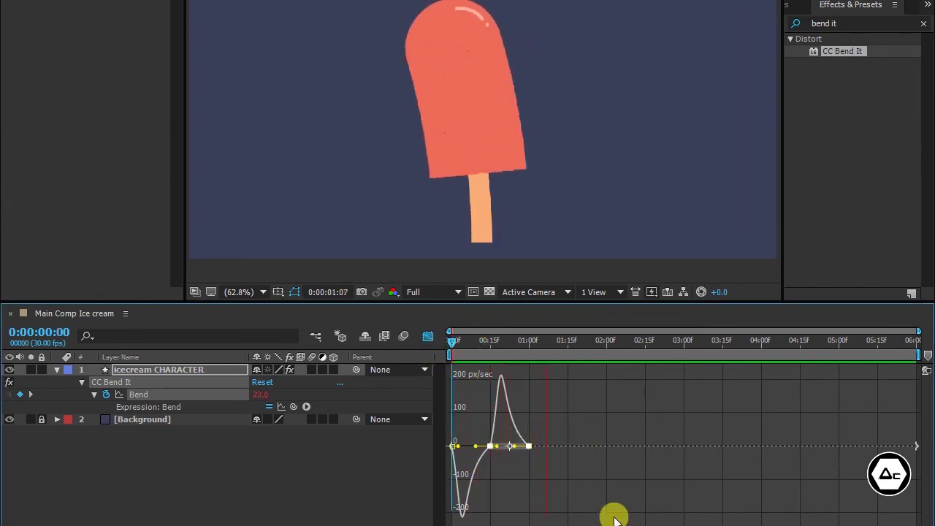